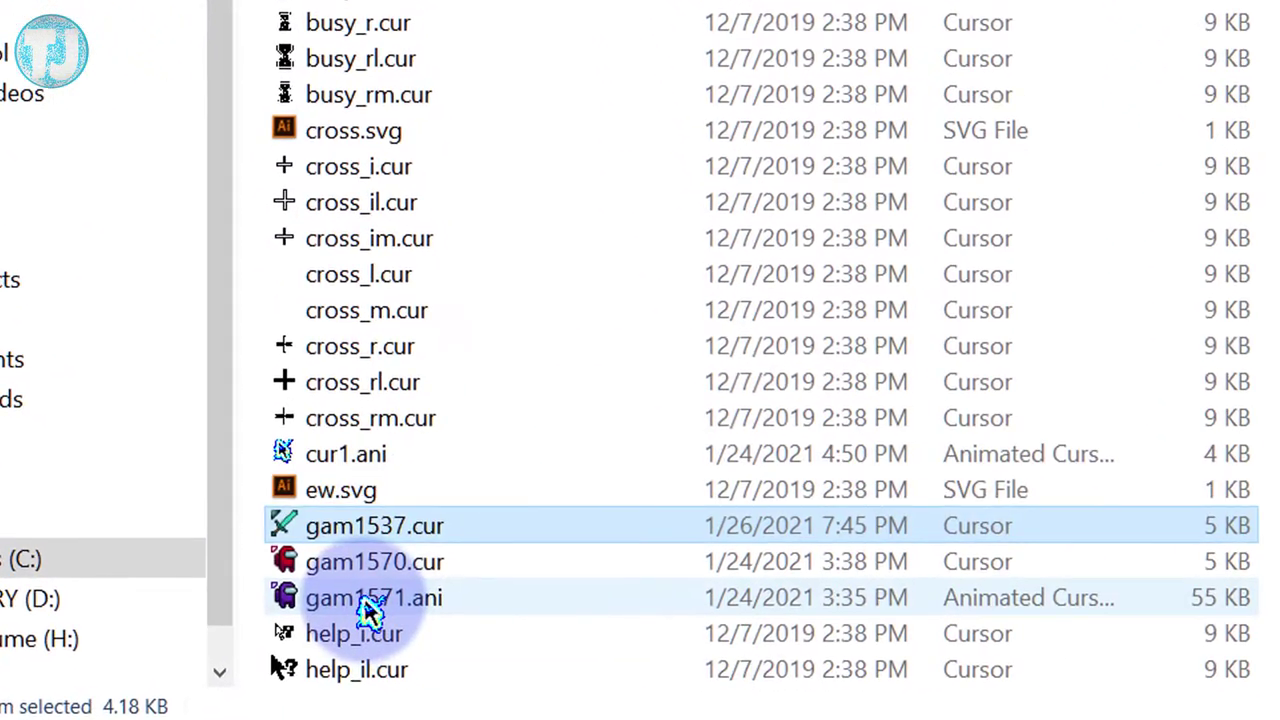
Drag-select gam1537.cur, gam1570.cur and gam1571.ani in C:\Windows\Cursors
drag(464, 606, 366, 462)
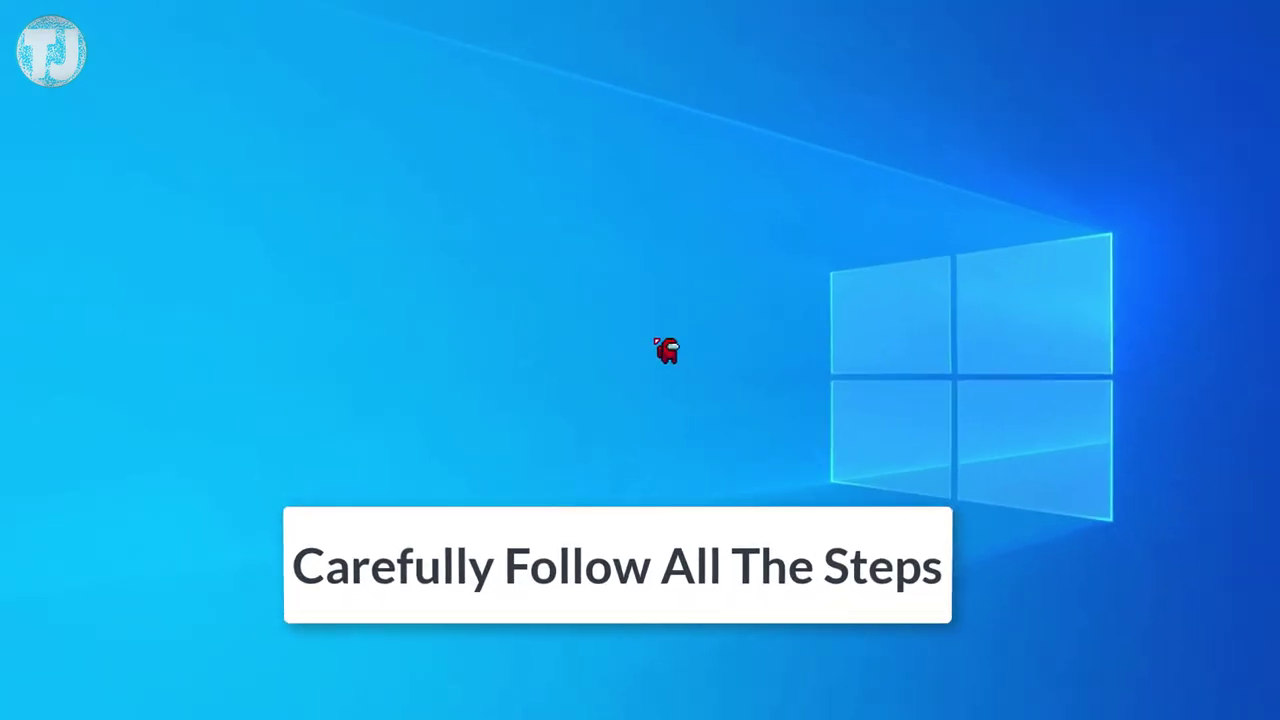
right_click(678, 341)
click(700, 428)
right_click(636, 310)
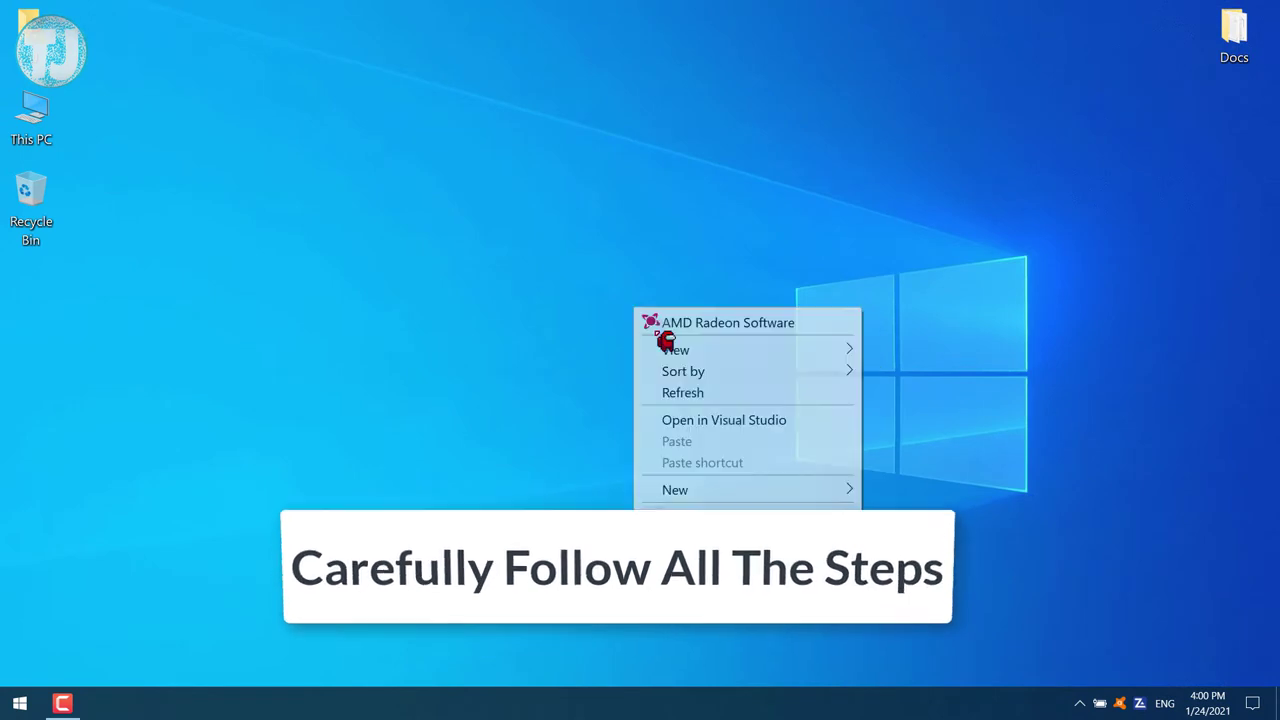
click(697, 392)
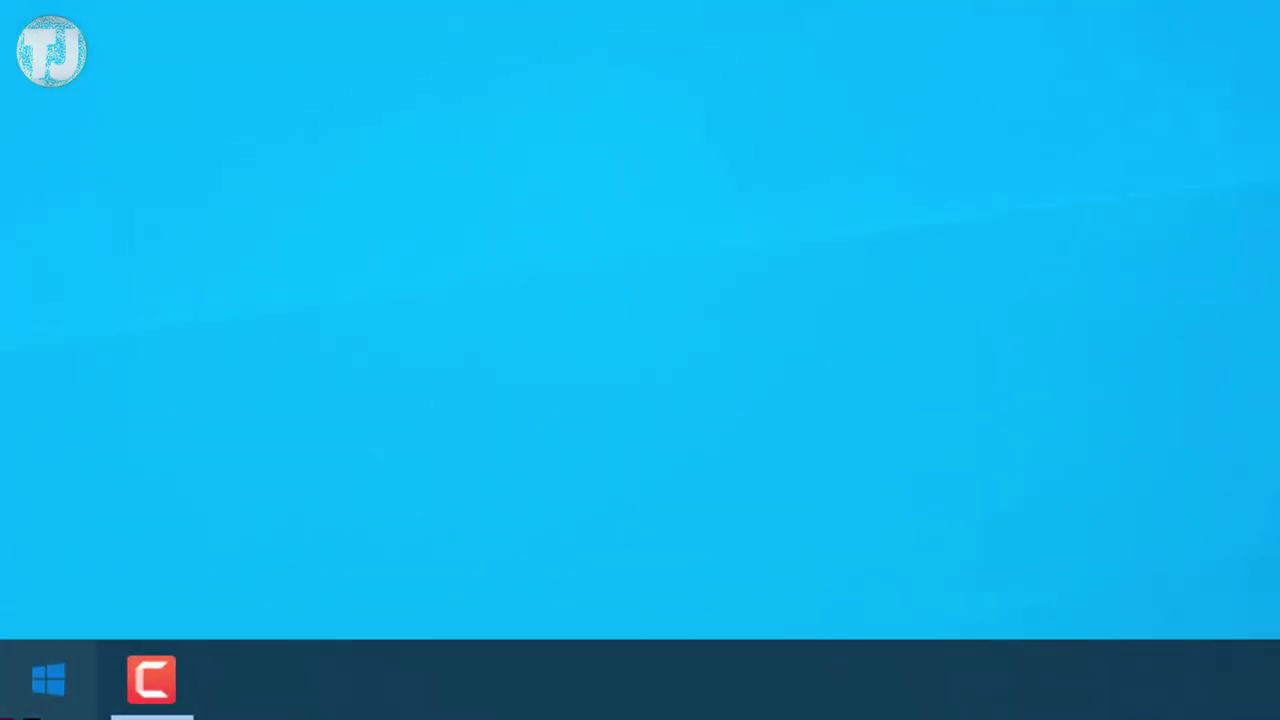
Launch Control Panel from the Start menu by searching 'c'
click(34, 708)
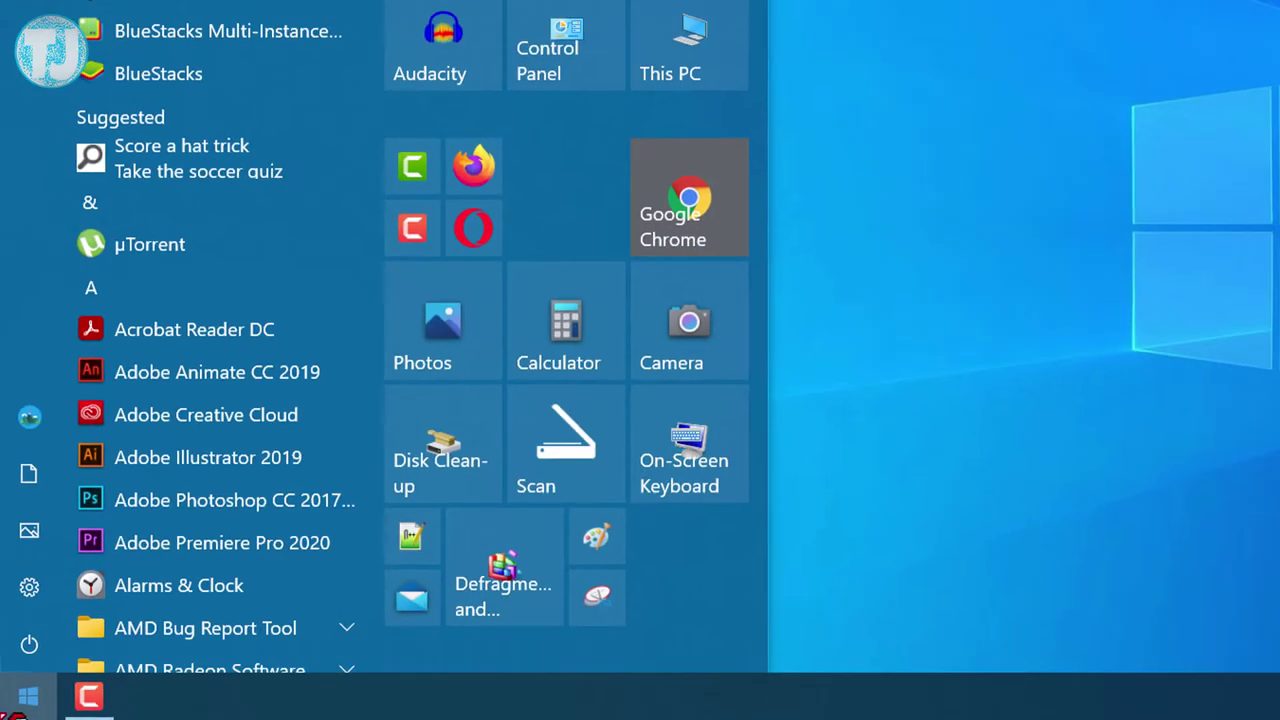
text(cont)
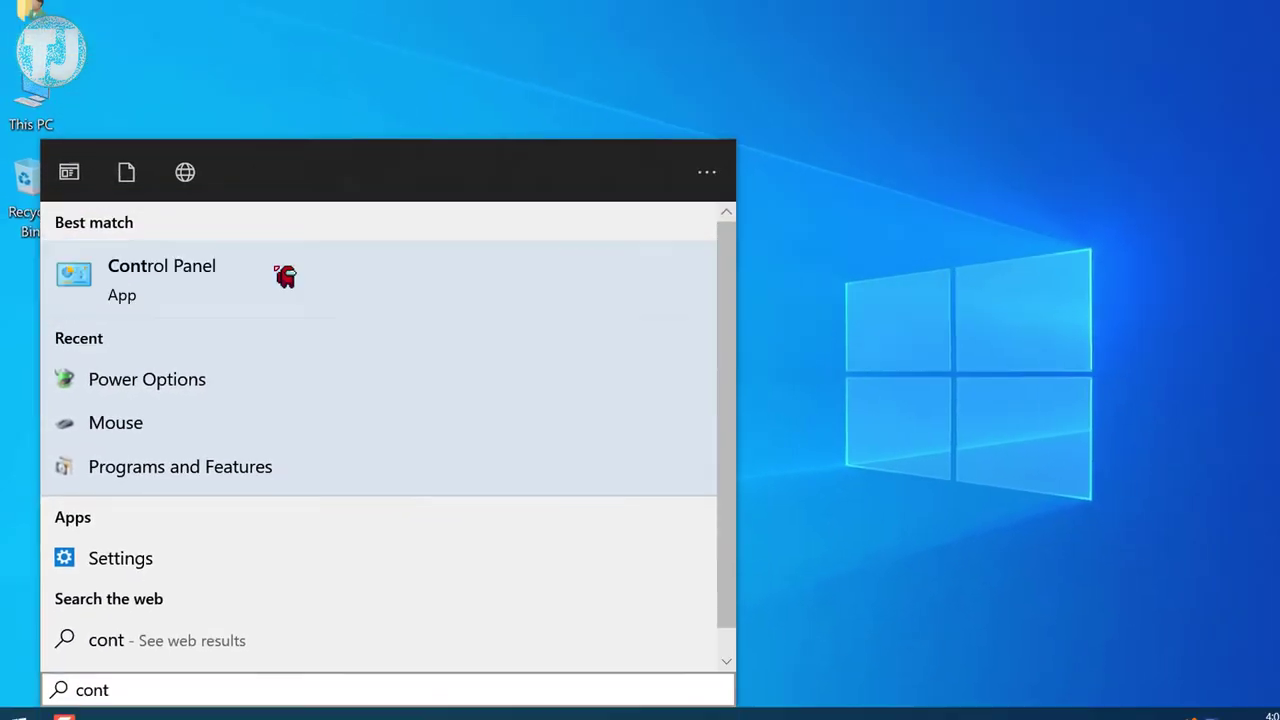
click(377, 240)
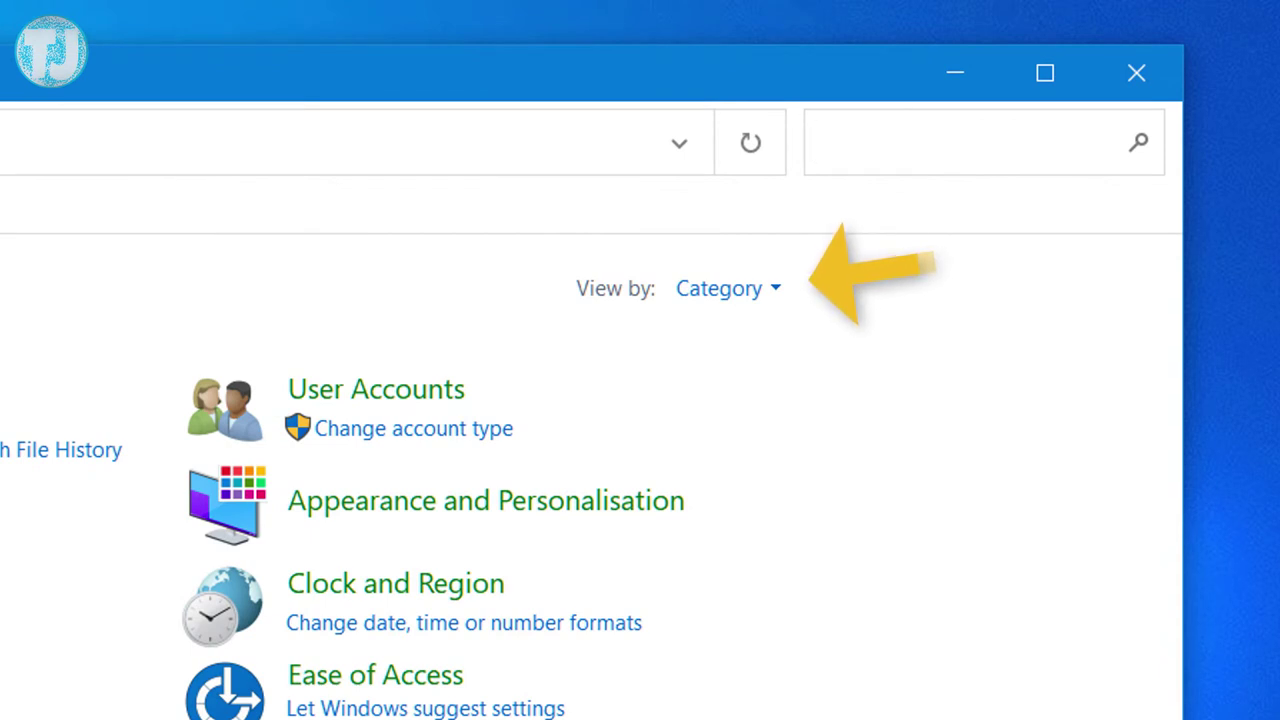
View Control Panel items as Large icons and open the Mouse settings
click(724, 285)
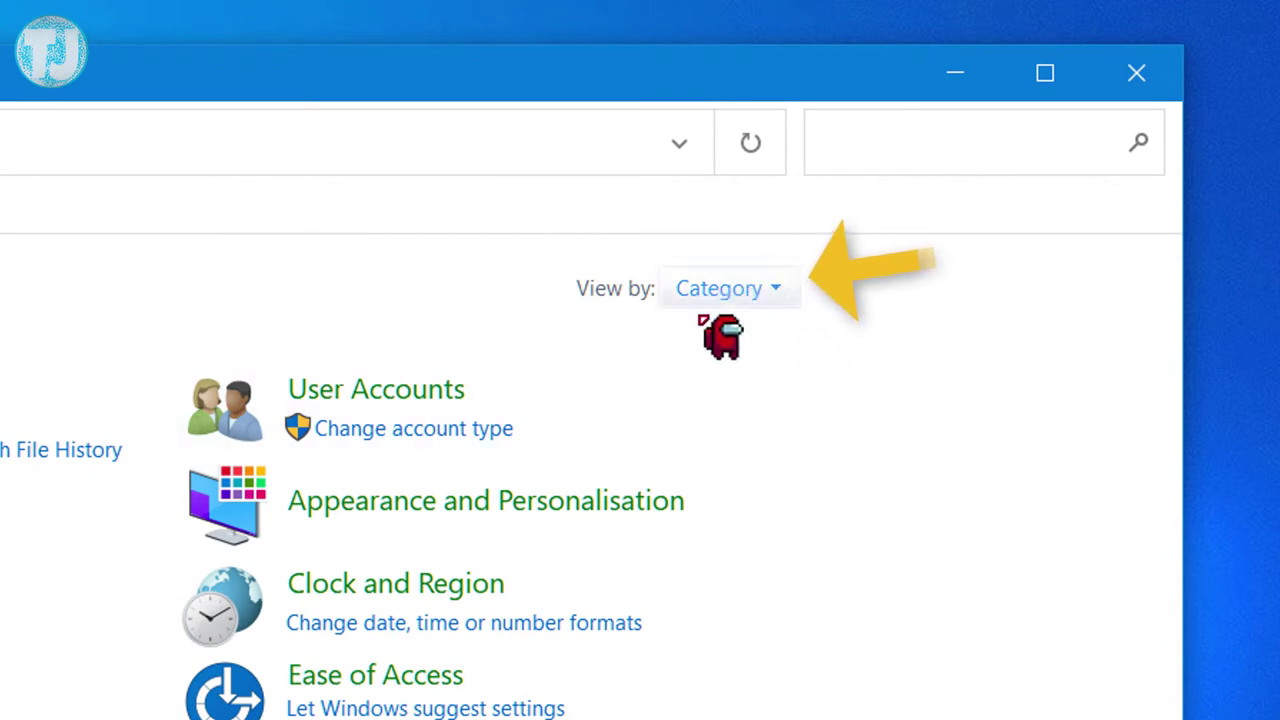
click(757, 287)
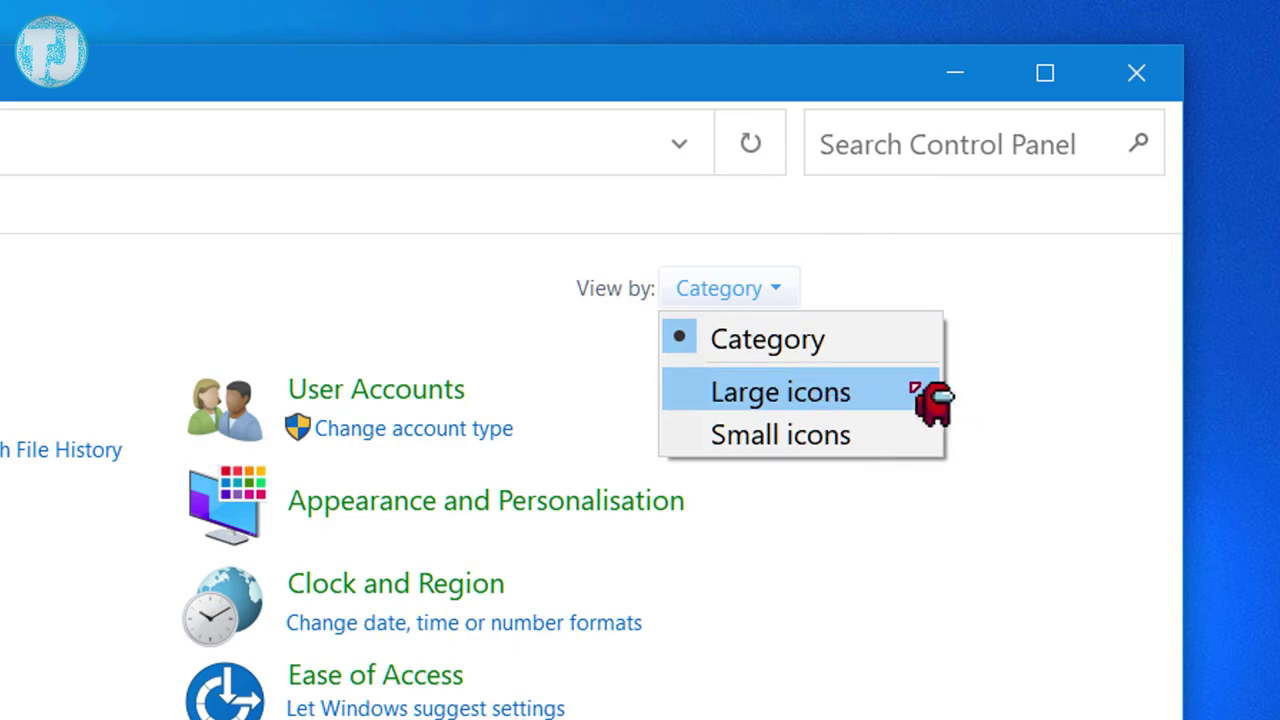
click(857, 390)
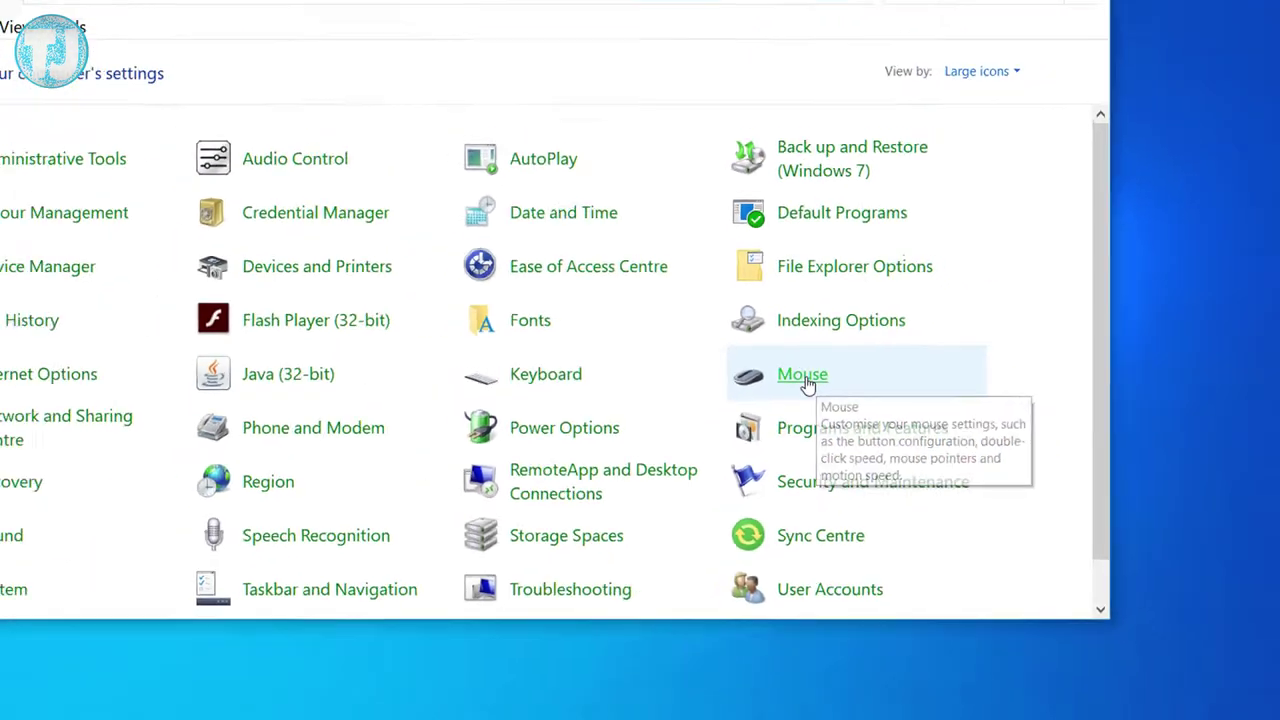
click(796, 371)
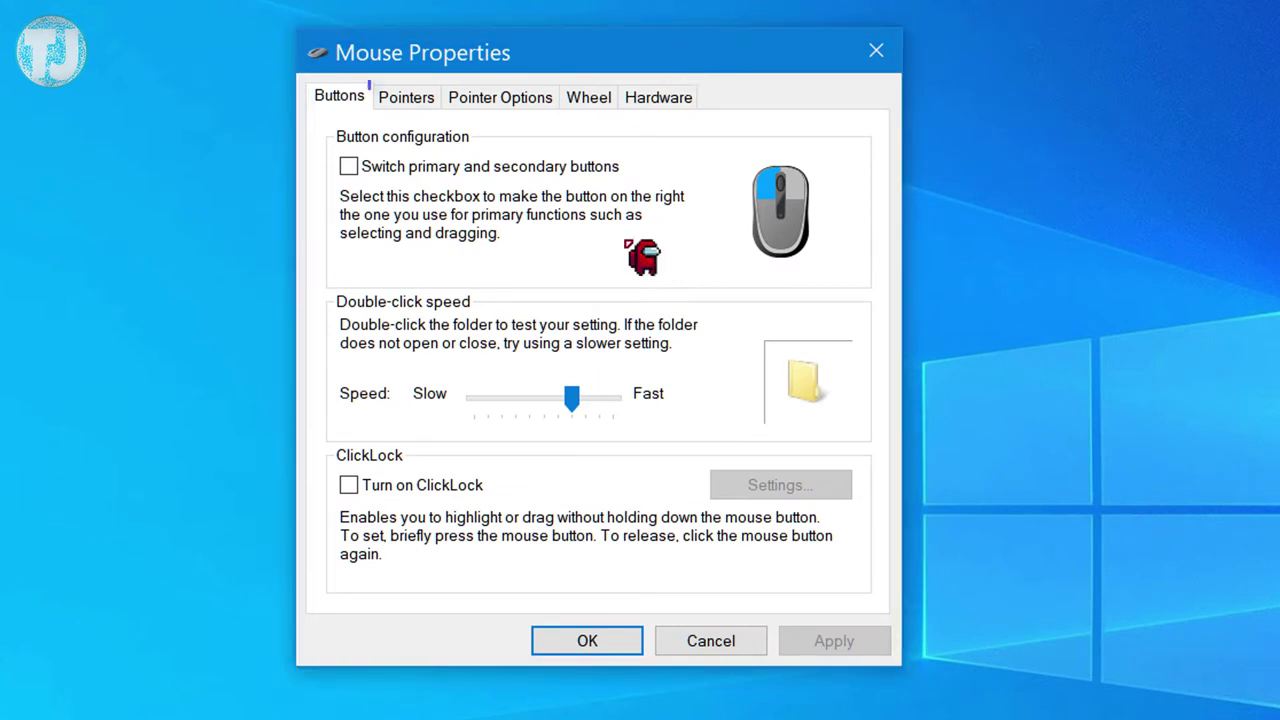
On the Pointers tab, preview the Windows Black (extra-large), Black (large) and Standard (extra-large) schemes
click(412, 101)
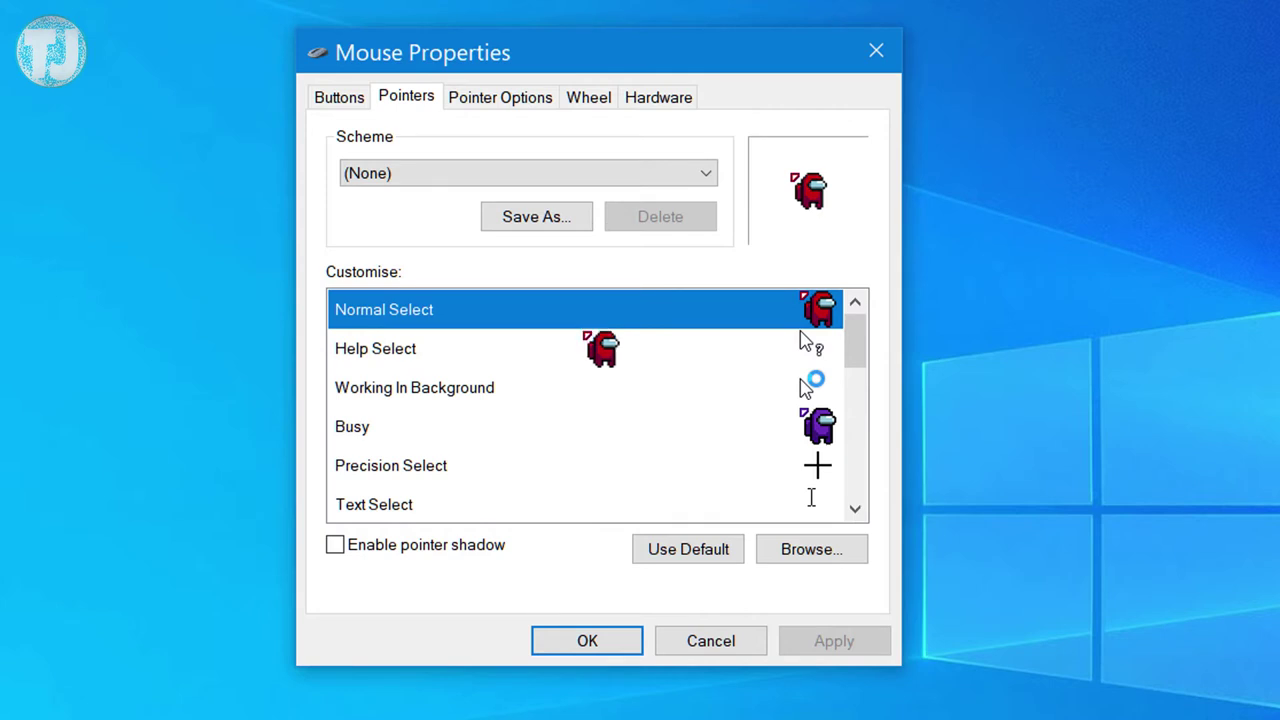
key(Down)
key(Down)
key(Down)
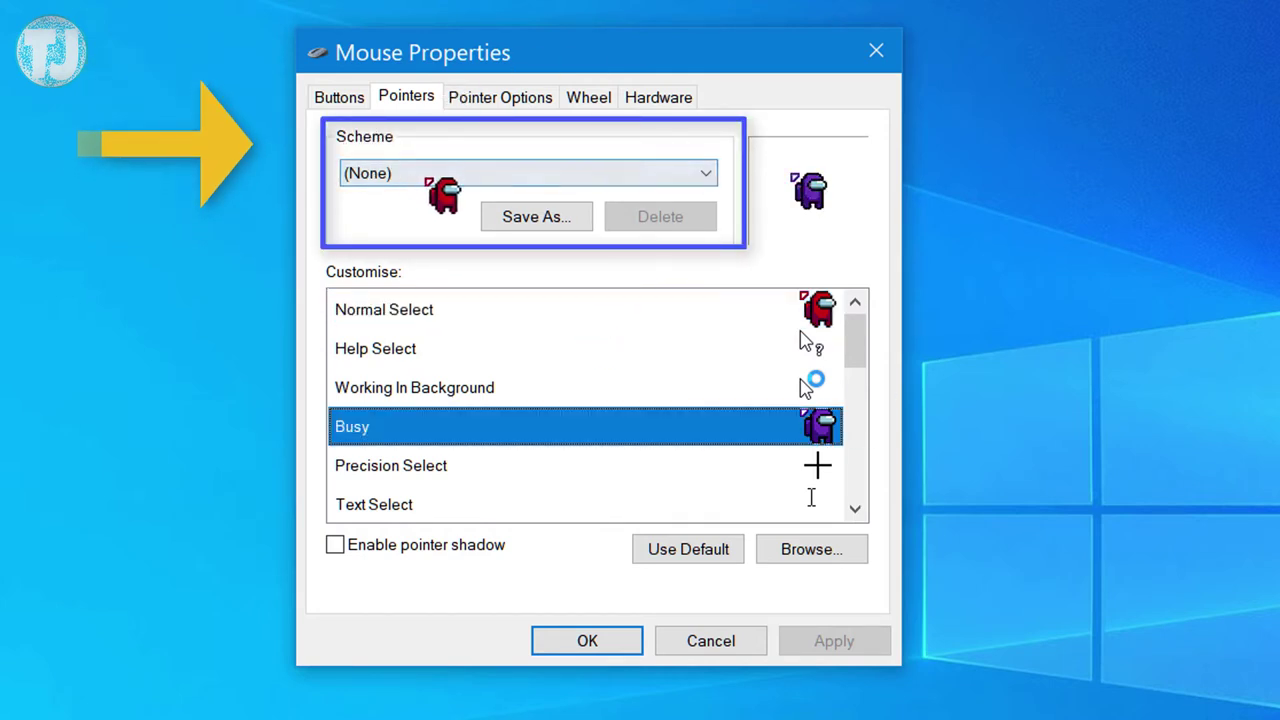
click(416, 173)
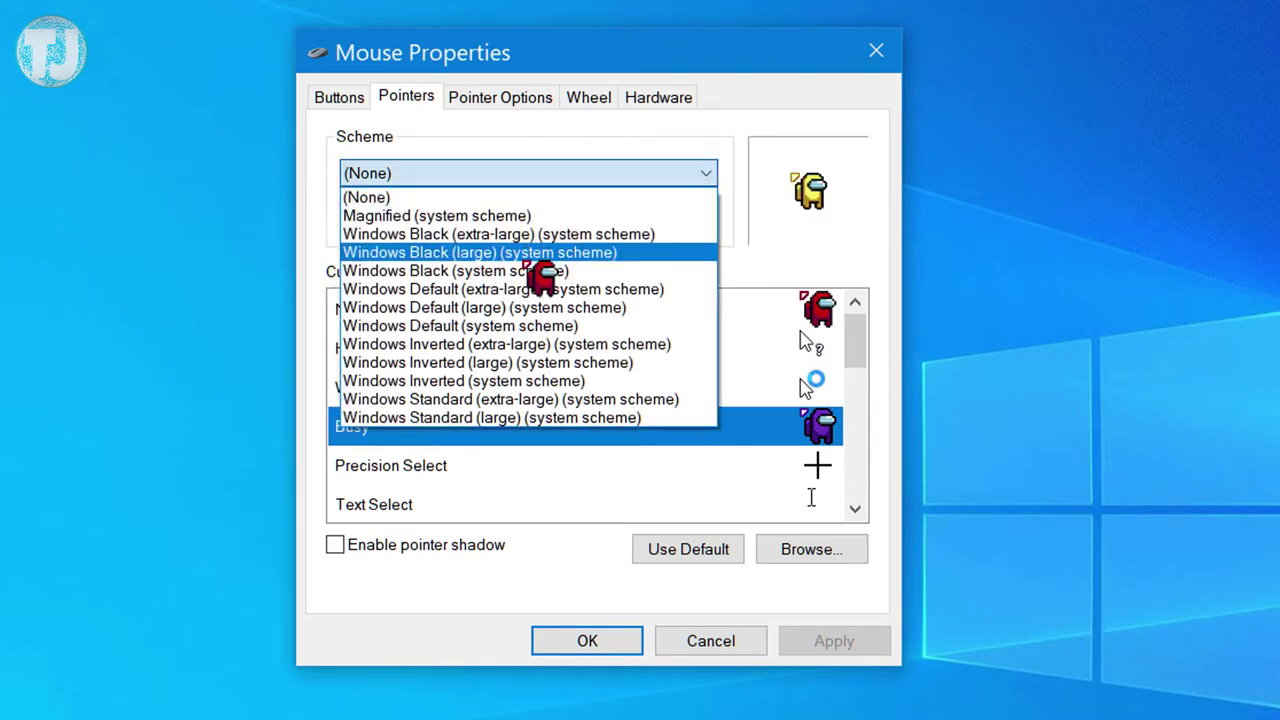
click(520, 234)
click(520, 178)
click(521, 252)
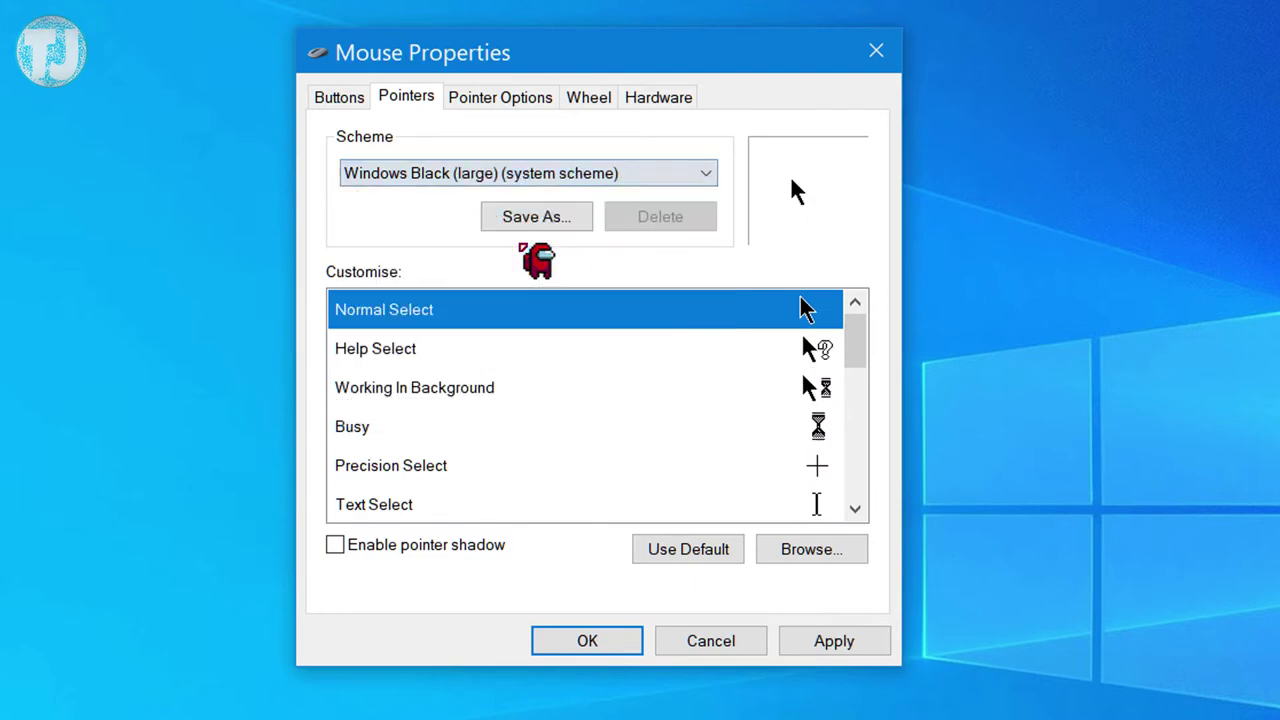
click(550, 178)
click(565, 400)
Try Windows Black (large) and Inverted (extra-large), then apply Windows Default (large)
click(566, 177)
click(560, 251)
click(566, 178)
click(571, 344)
click(571, 170)
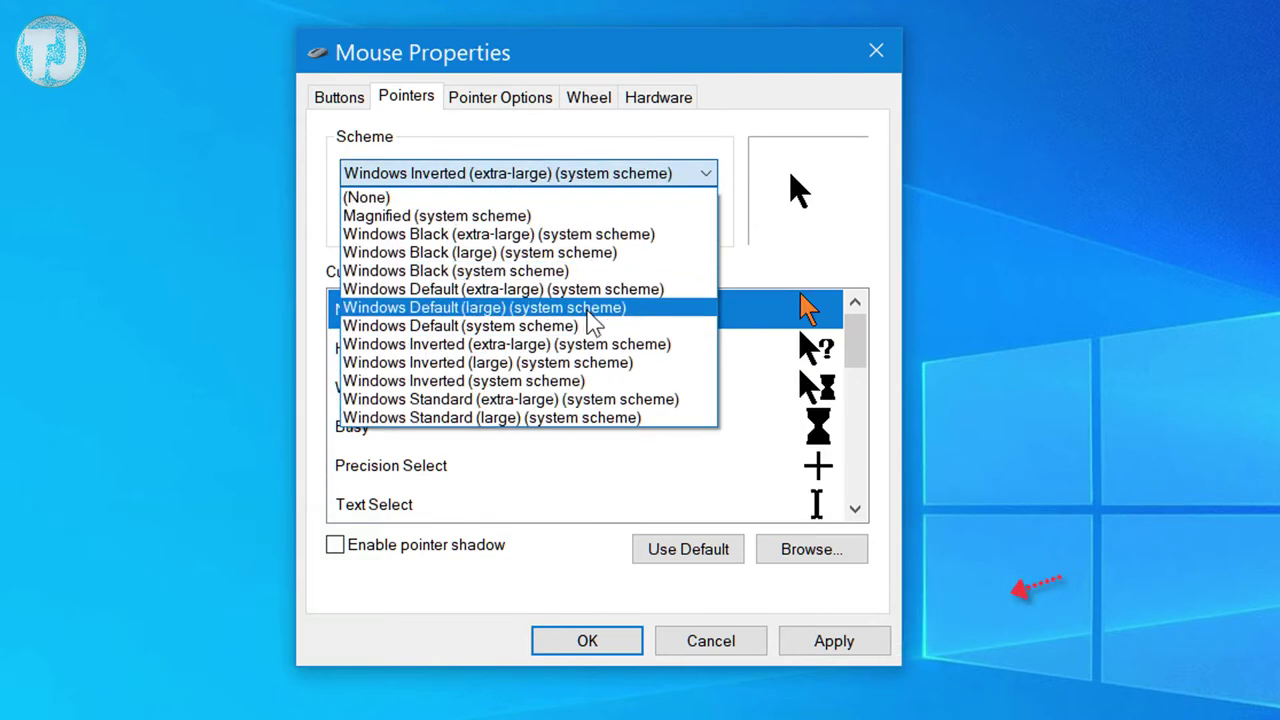
click(590, 308)
click(834, 641)
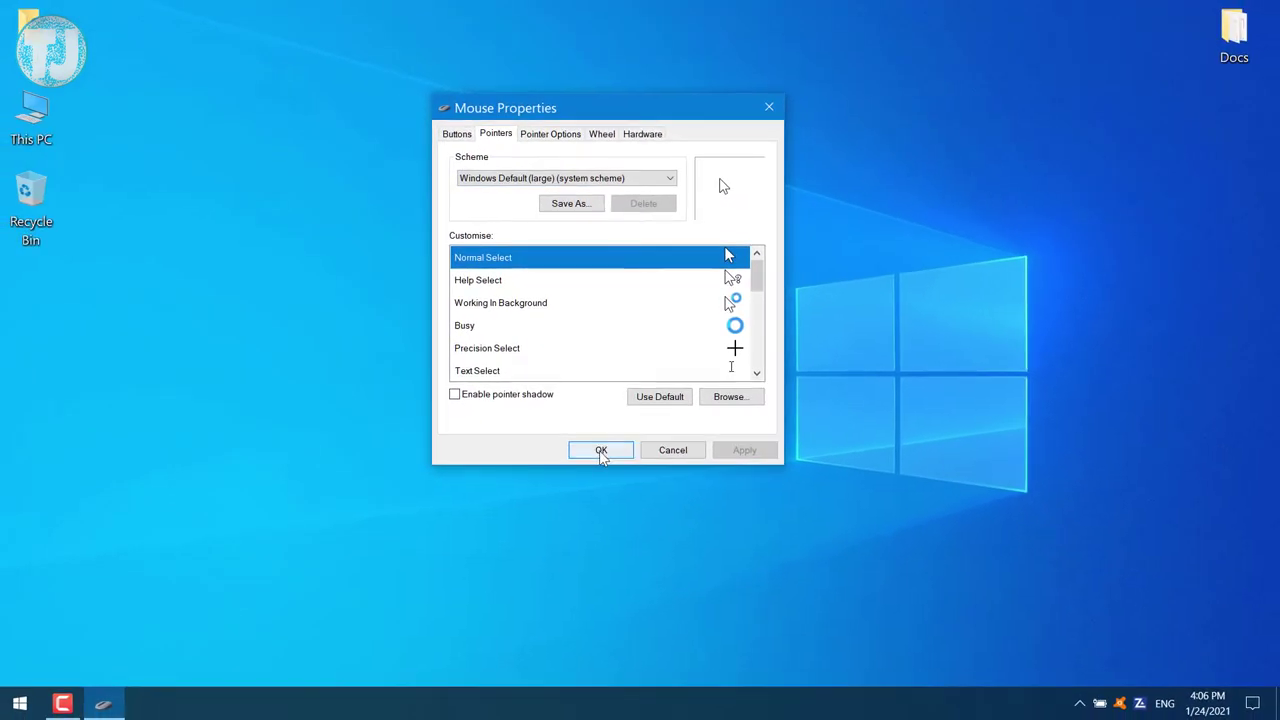
Confirm Mouse Properties with OK, refresh the desktop, and dismiss the Start menu
click(600, 450)
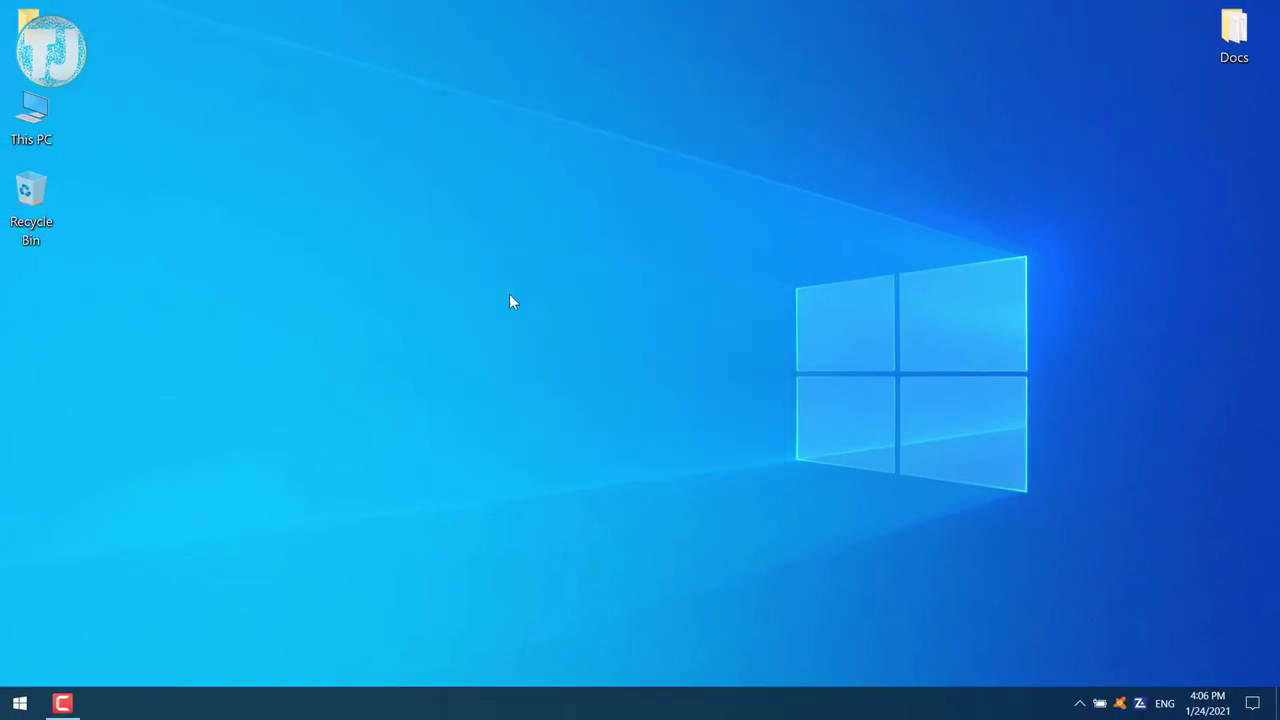
right_click(507, 316)
click(560, 401)
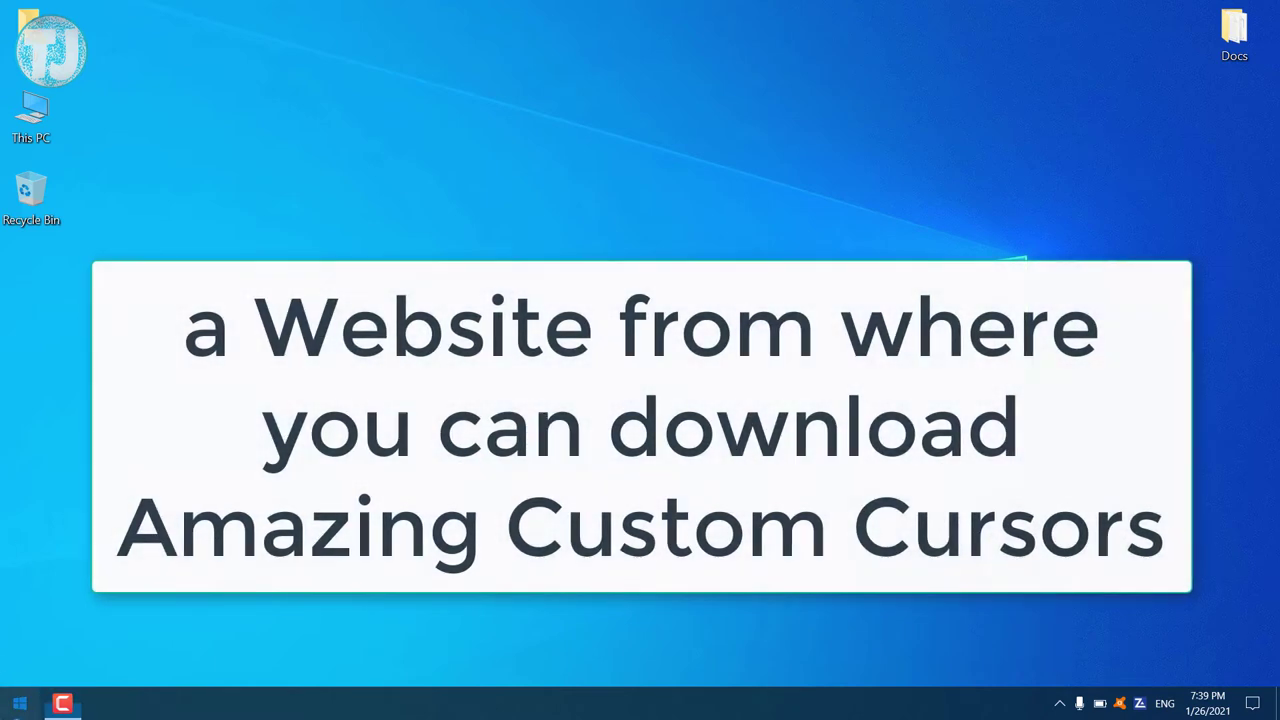
click(19, 703)
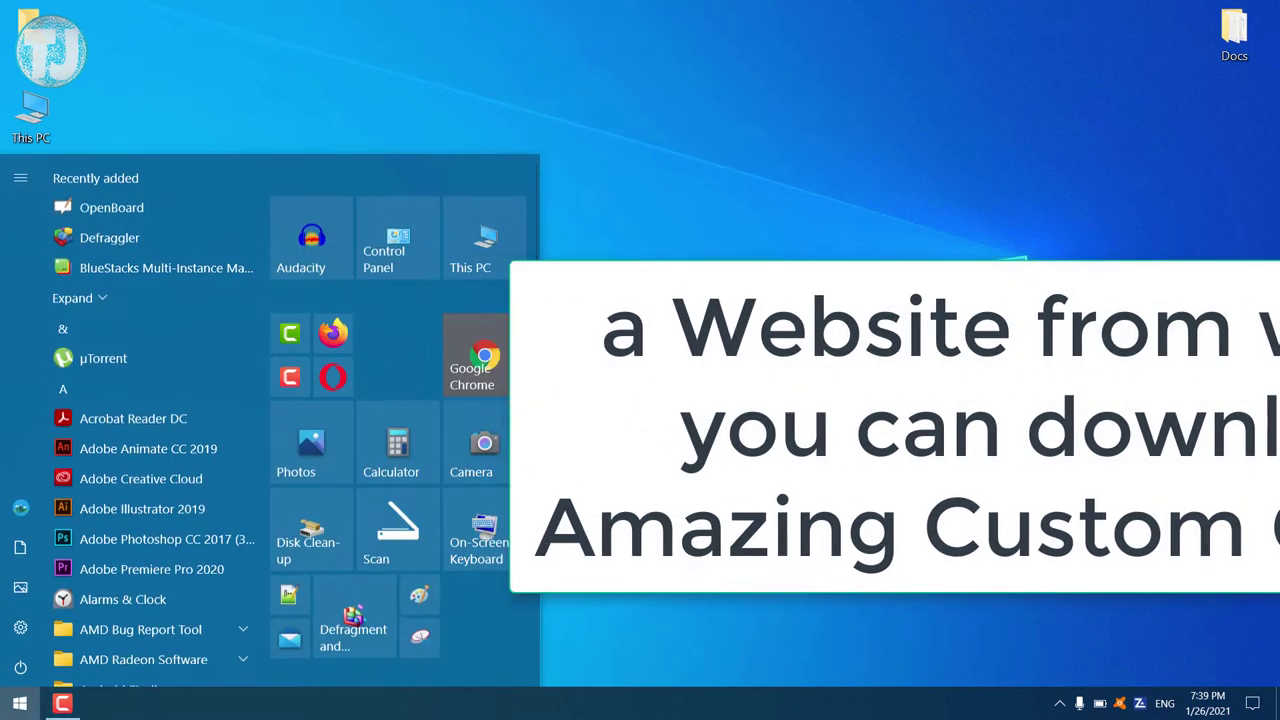
key(Escape)
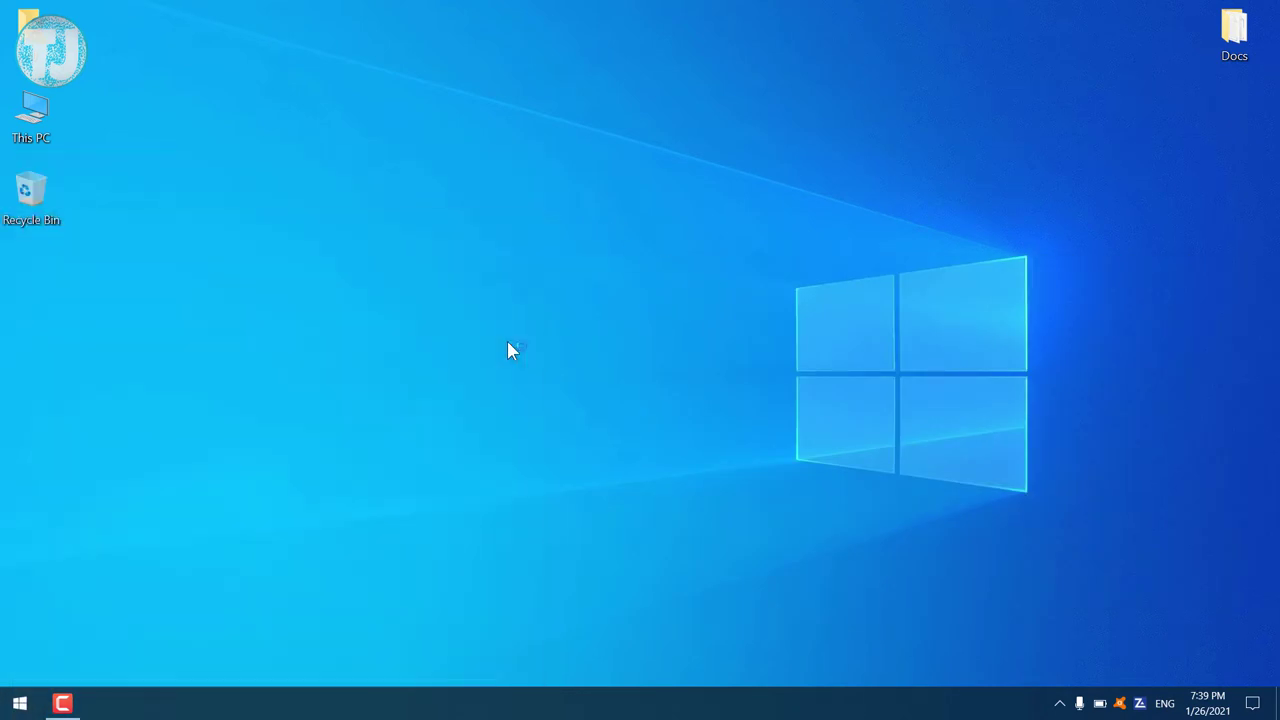
Load cursors-4u.com in Chrome using the 'cur' address-bar autocomplete
text(cu)
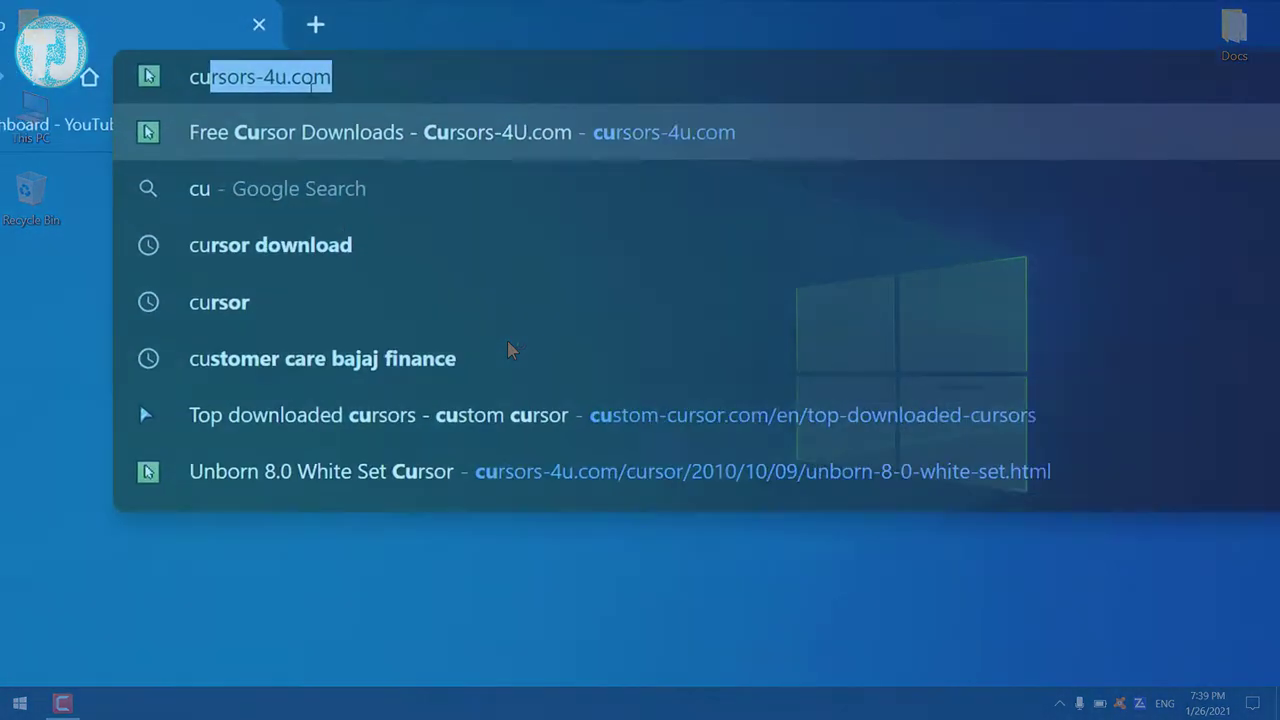
text(r)
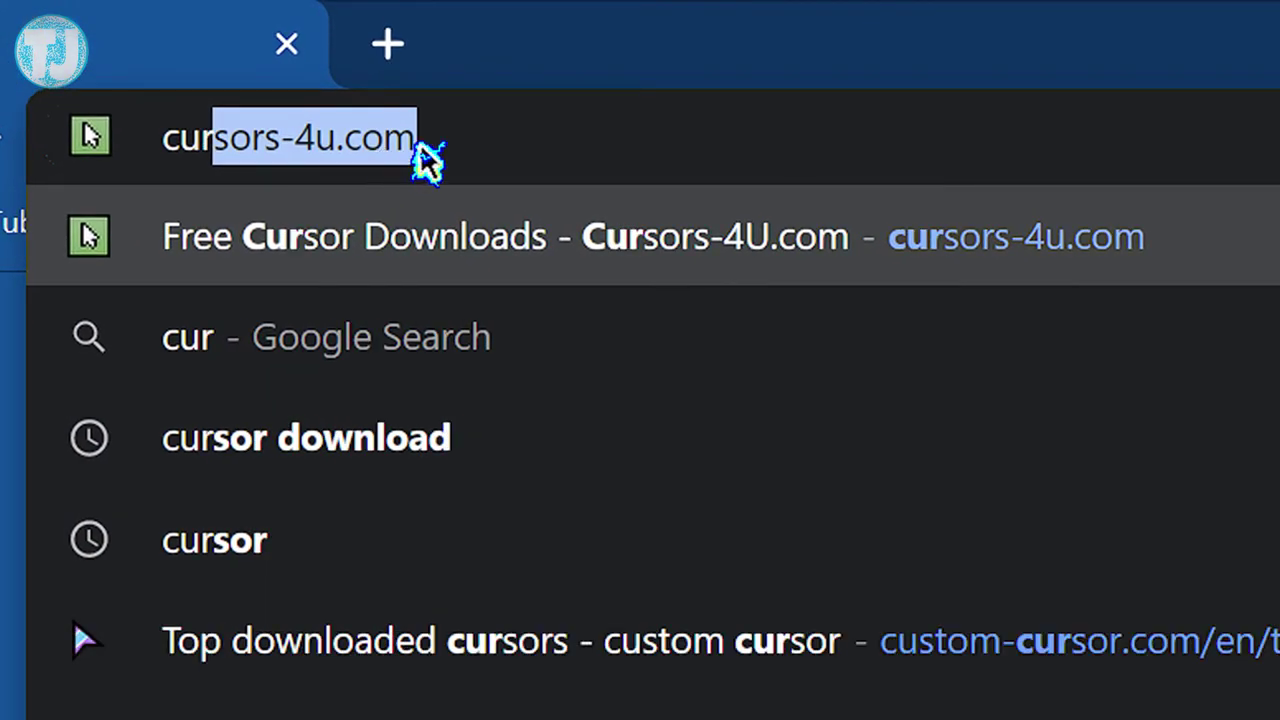
key(Right)
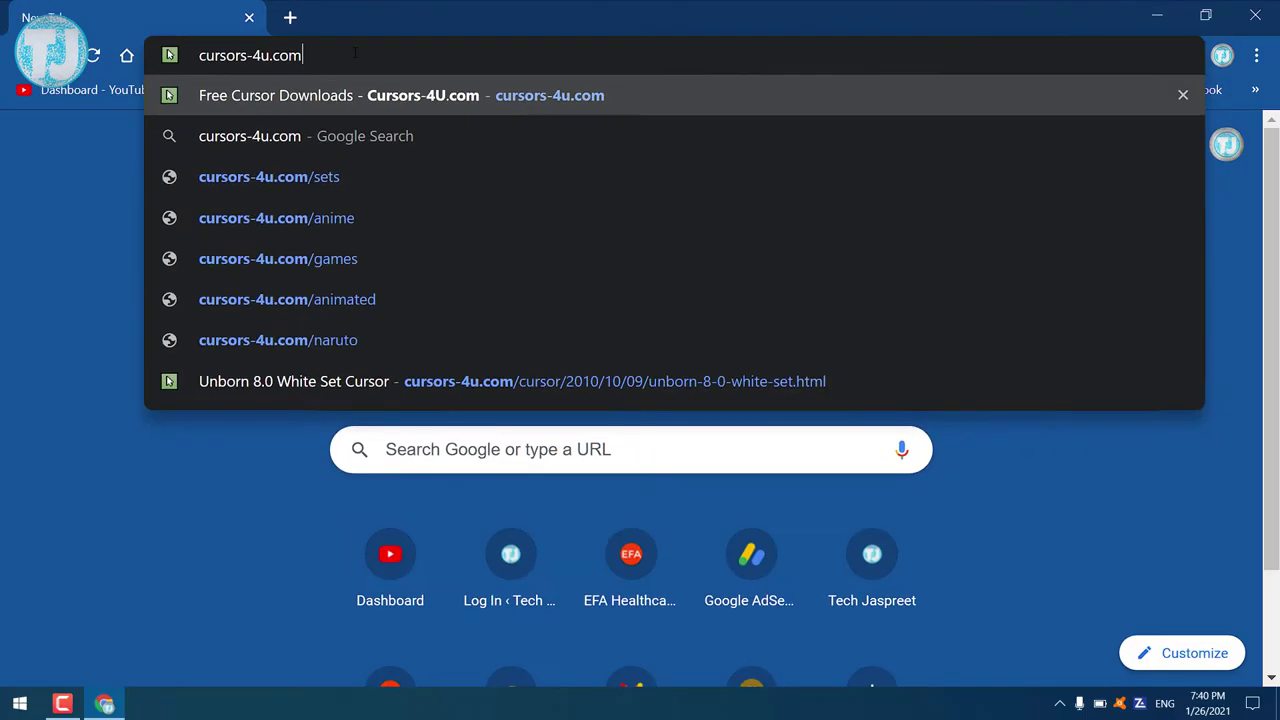
key(Return)
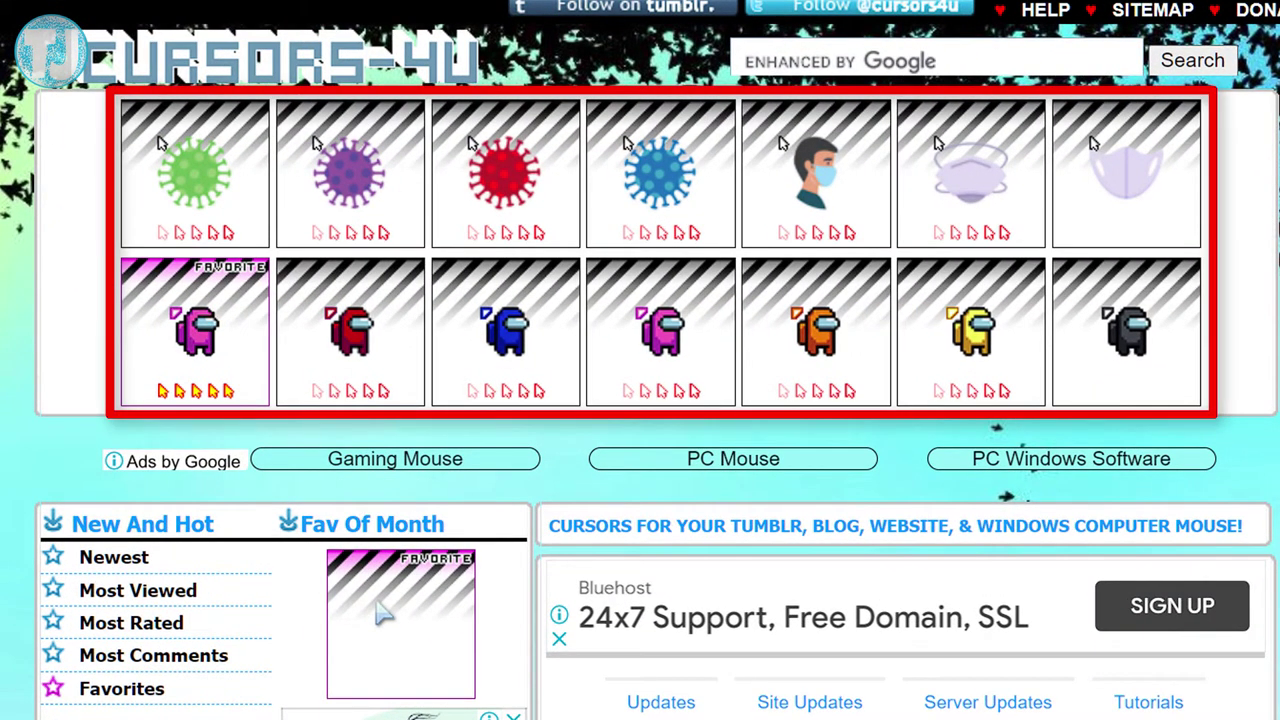
Scroll through the cursors-4u.com home page to browse its categories
scroll(640, 400, down, 2)
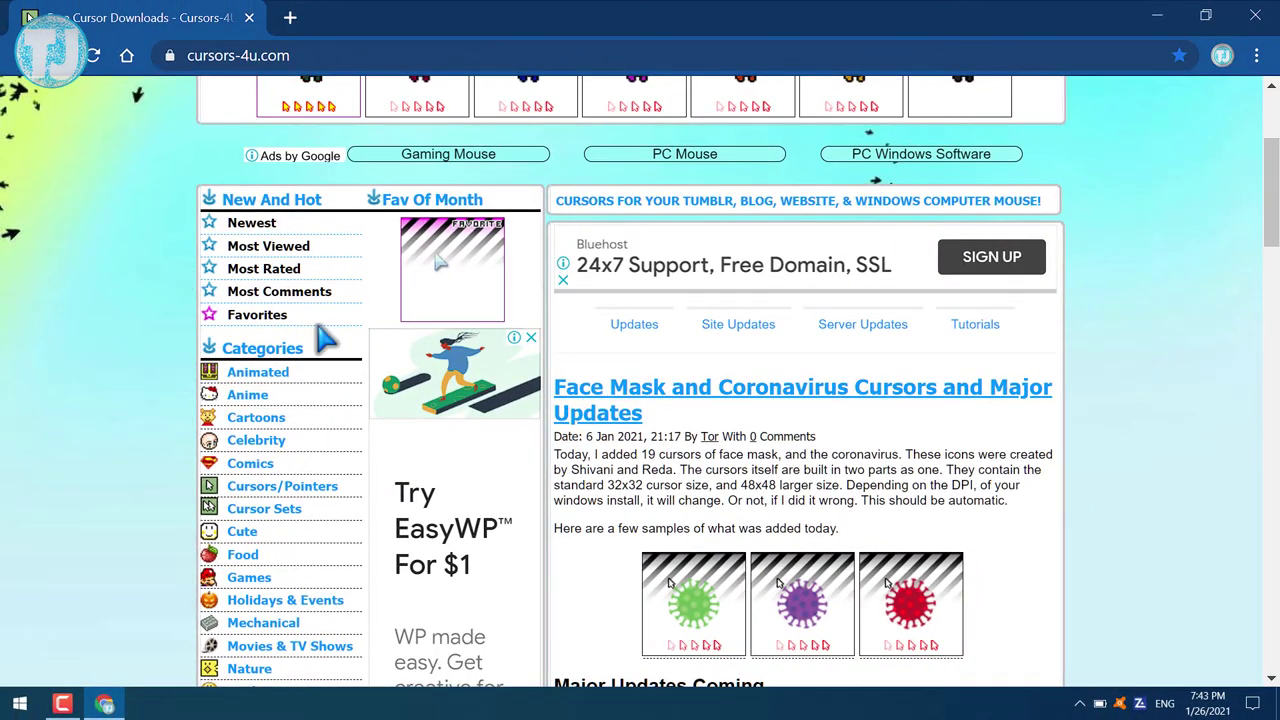
scroll(404, 458, down, 2)
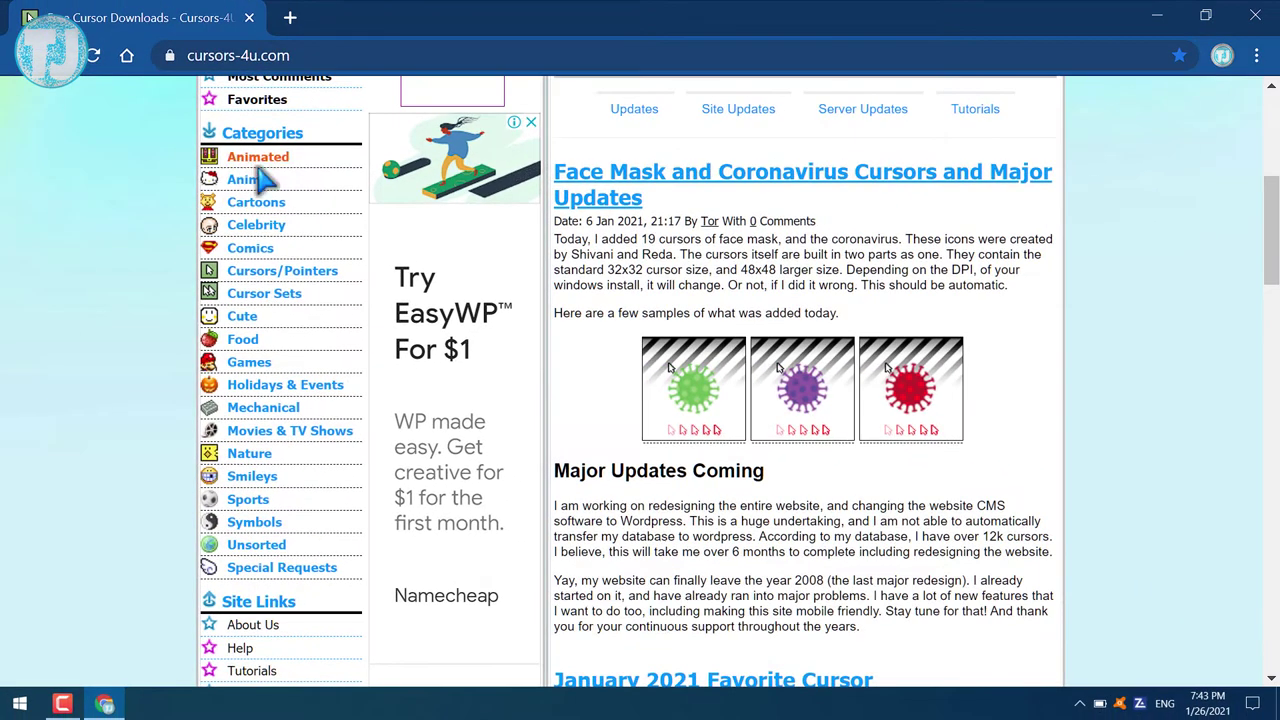
scroll(52, 432, up, 3)
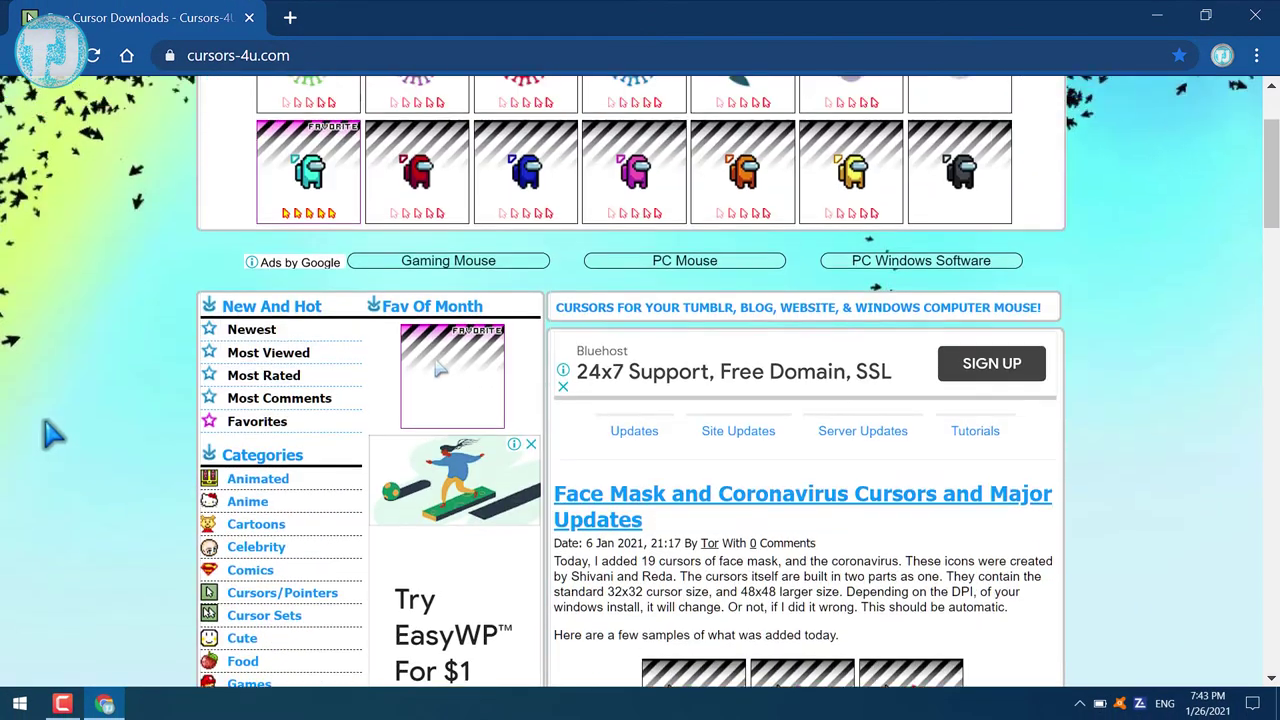
scroll(52, 432, up, 1)
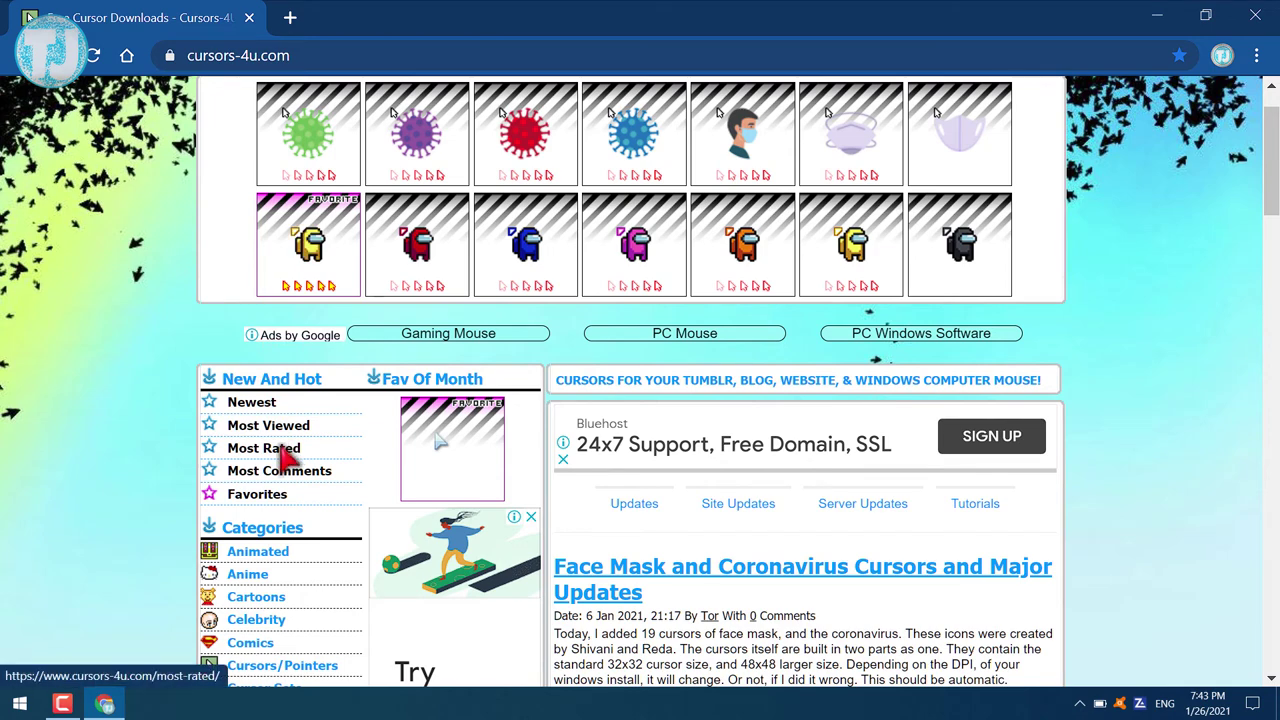
scroll(113, 451, down, 3)
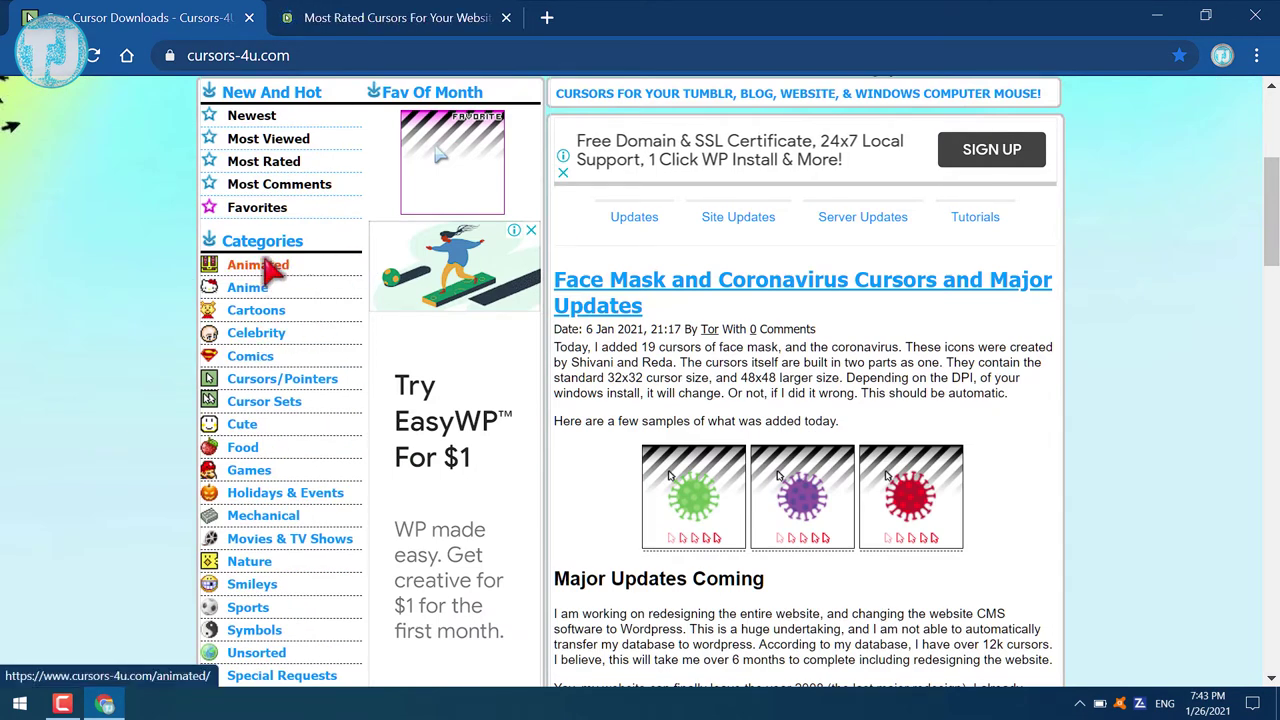
scroll(92, 500, down, 3)
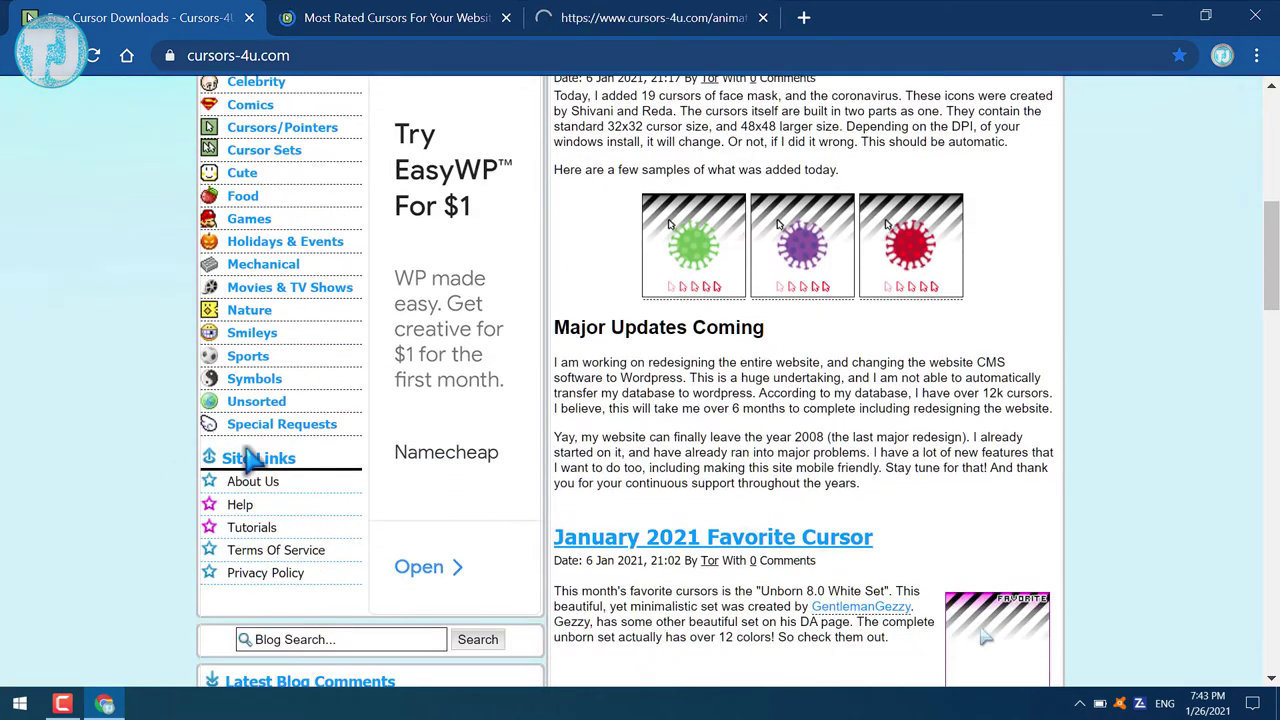
Open the Games category and move the Most Rated tab to the first position
click(255, 232)
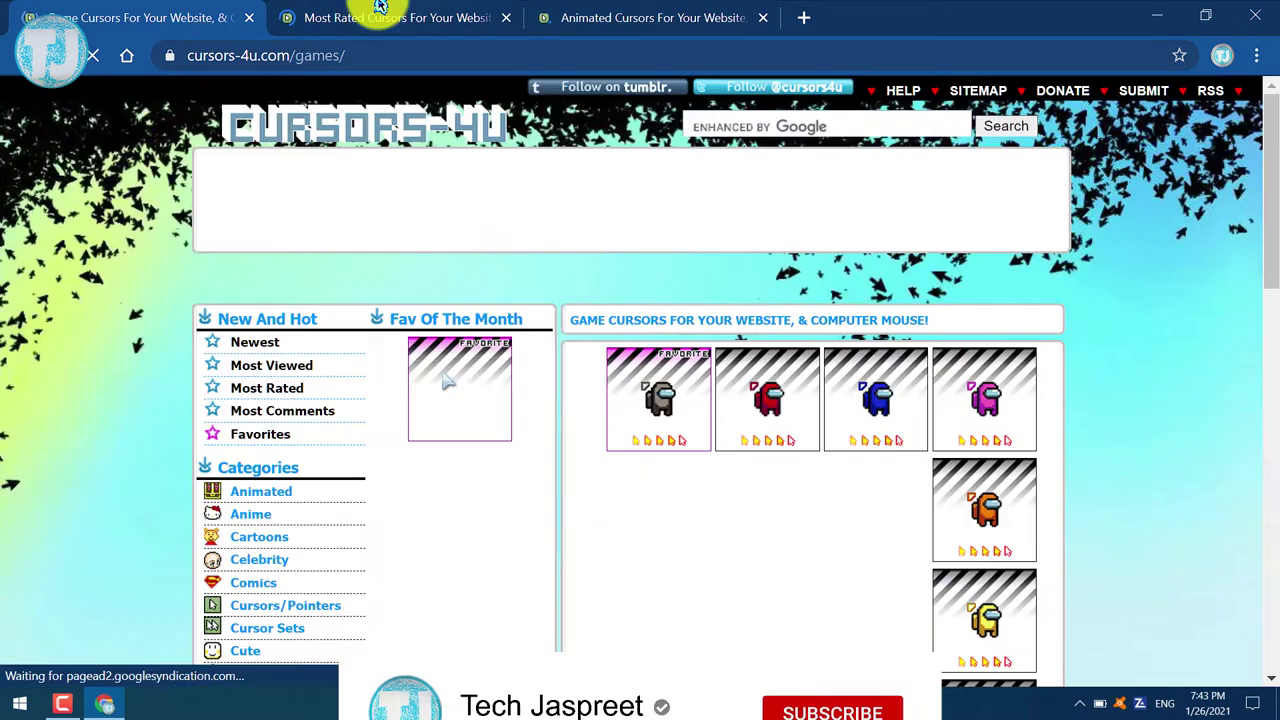
click(371, 9)
drag(371, 9, 150, 10)
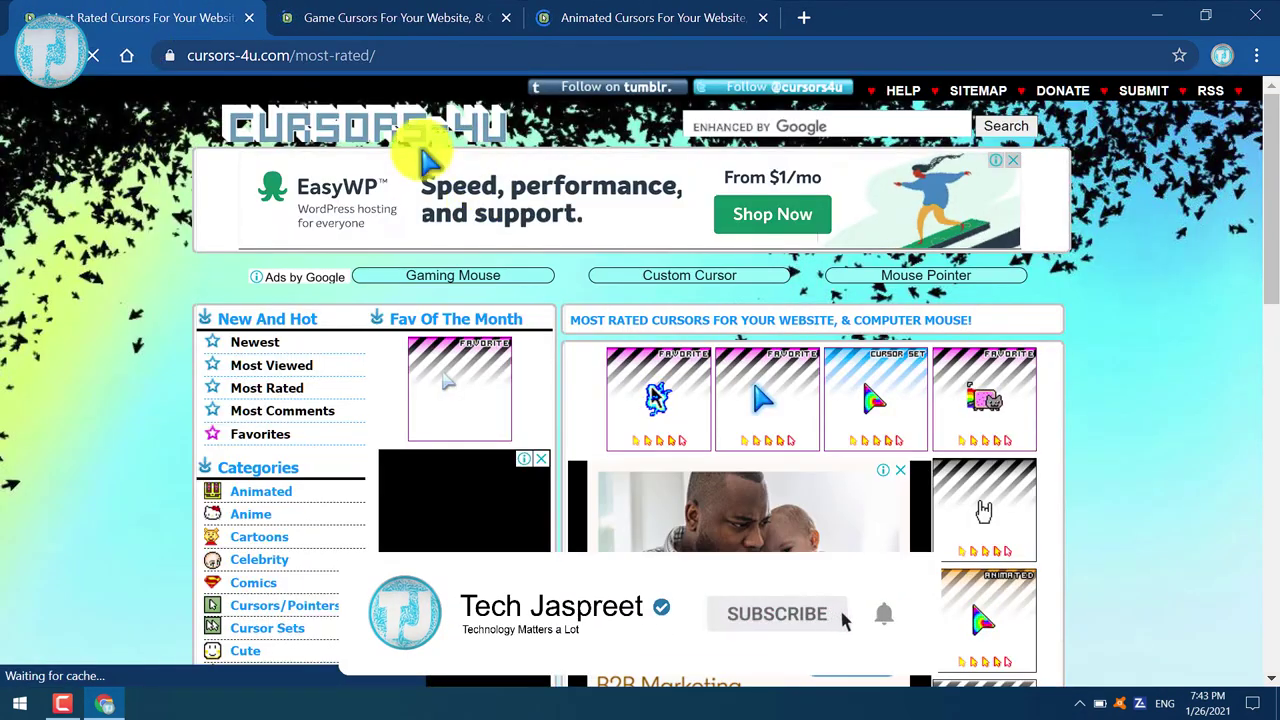
scroll(268, 420, down, 1)
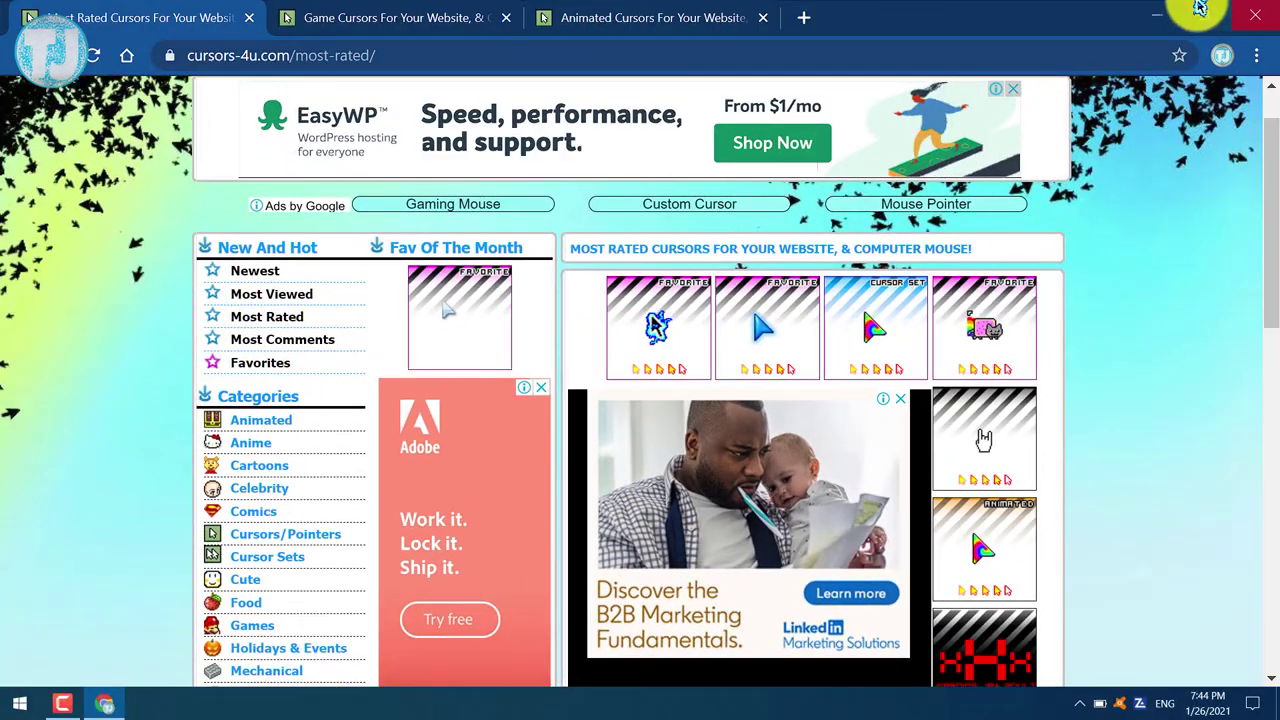
Open the Minecraft Diamond Sword cursor page from the Most Rated list
click(1165, 12)
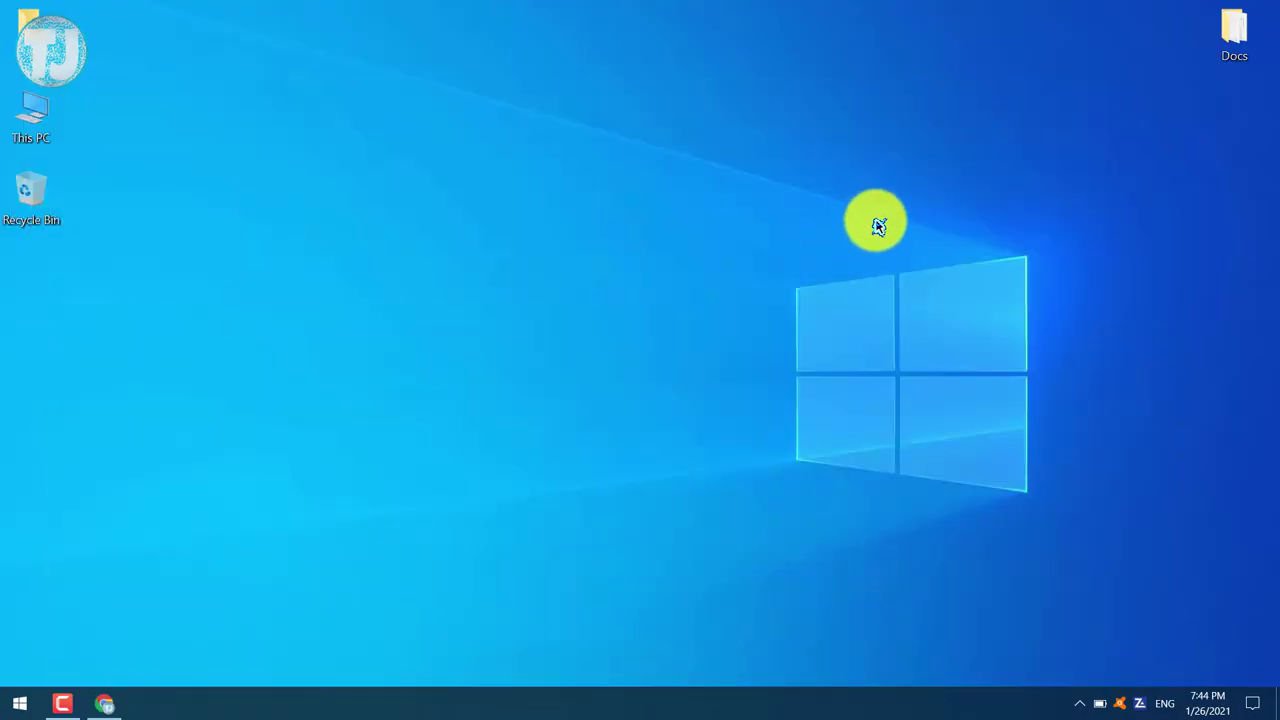
click(116, 704)
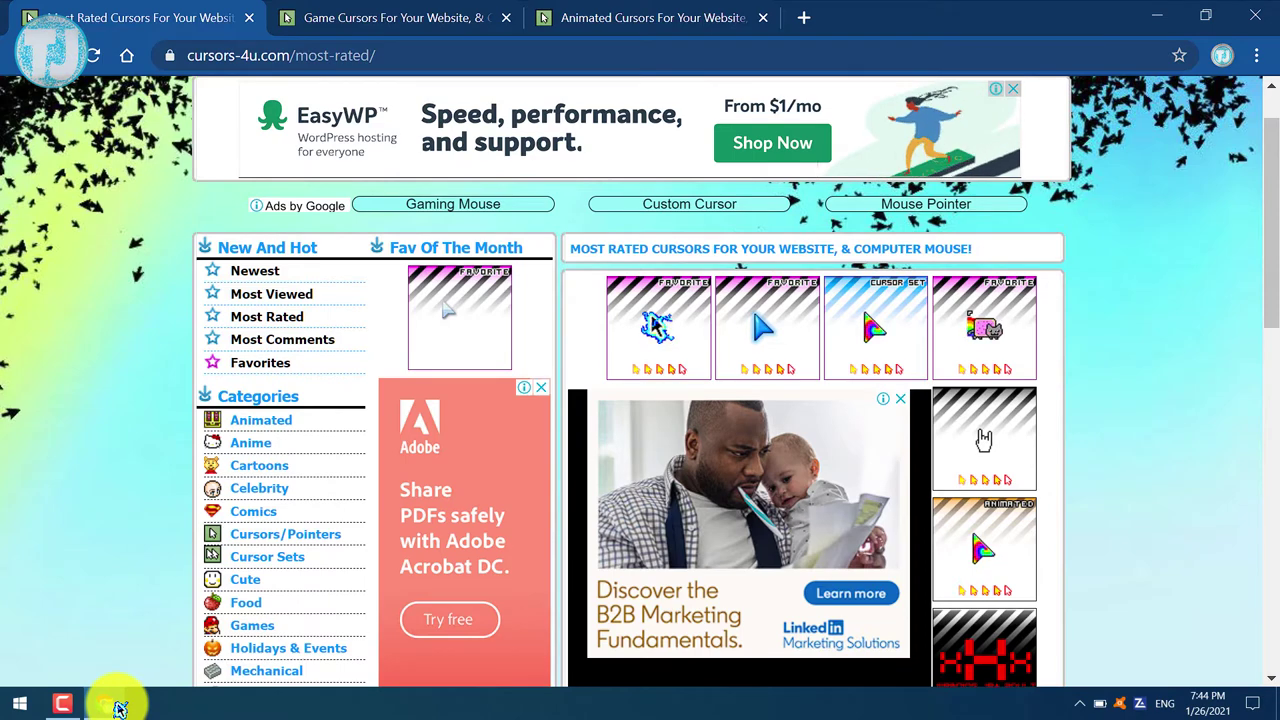
scroll(1051, 423, down, 5)
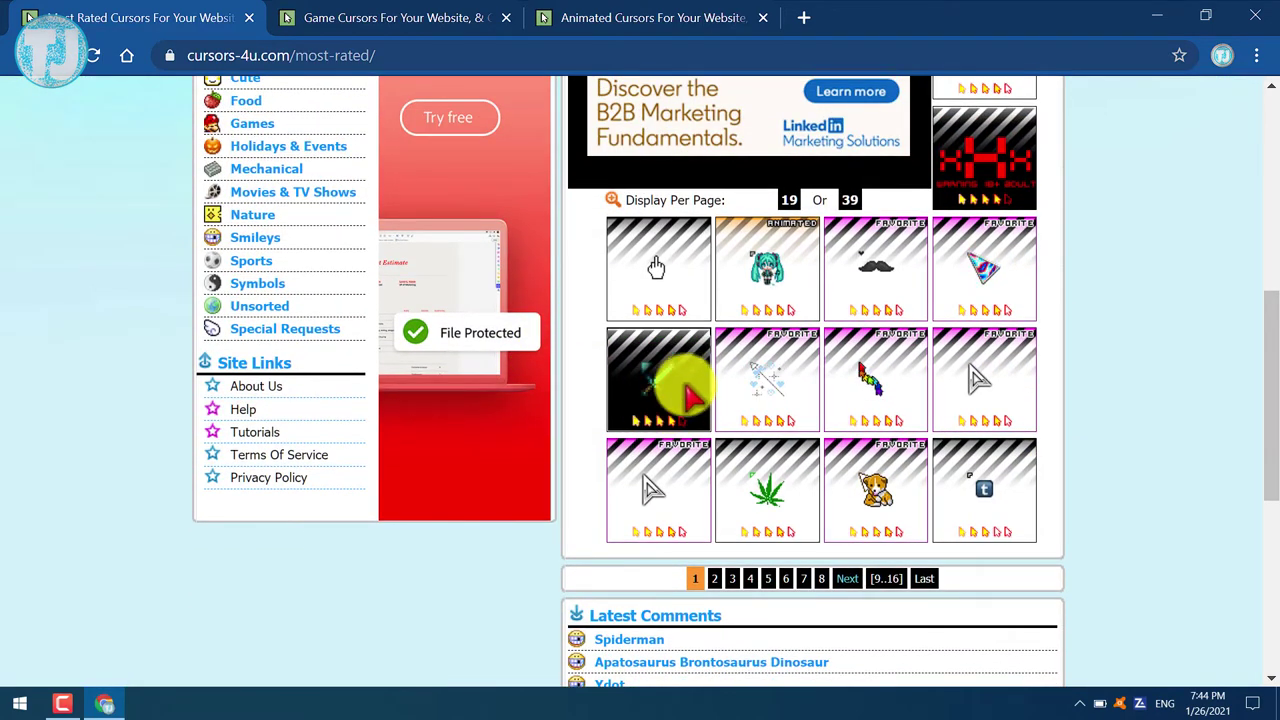
click(654, 377)
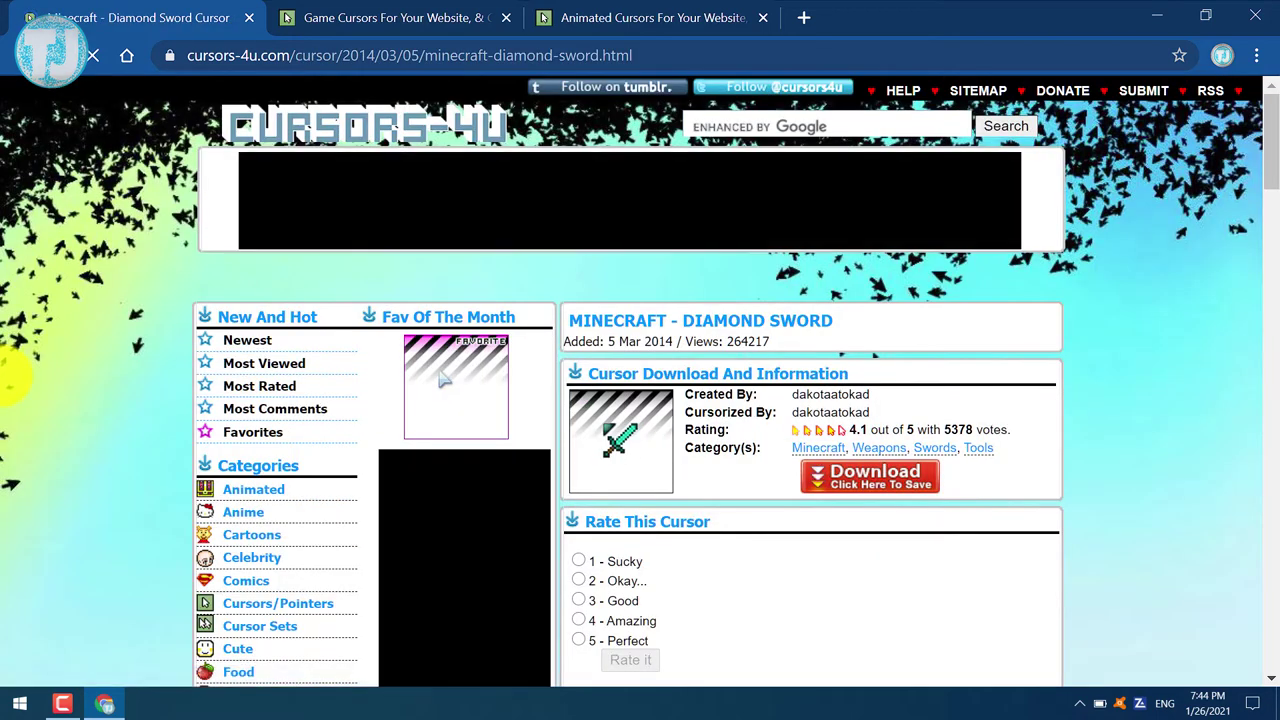
Download gam1537.cur, view the first Among Us cursor page, then open the Start menu
scroll(100, 462, down, 1)
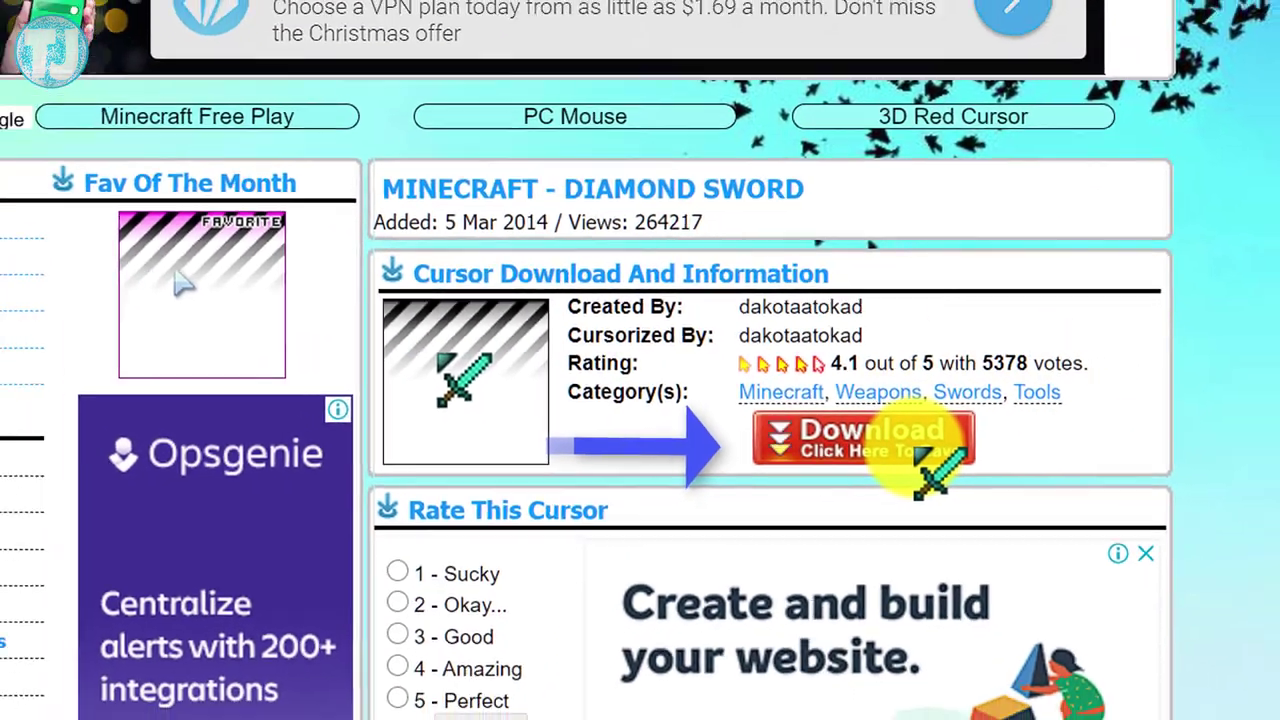
click(915, 442)
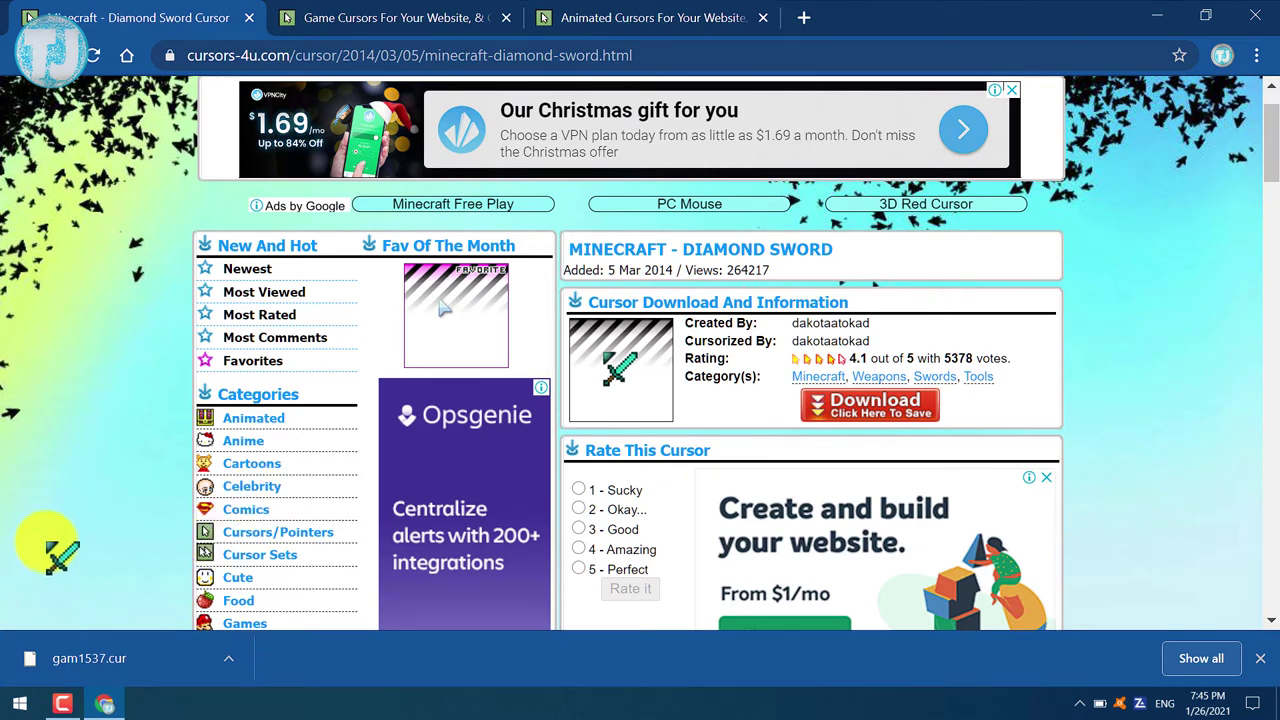
key(ctrl+Tab)
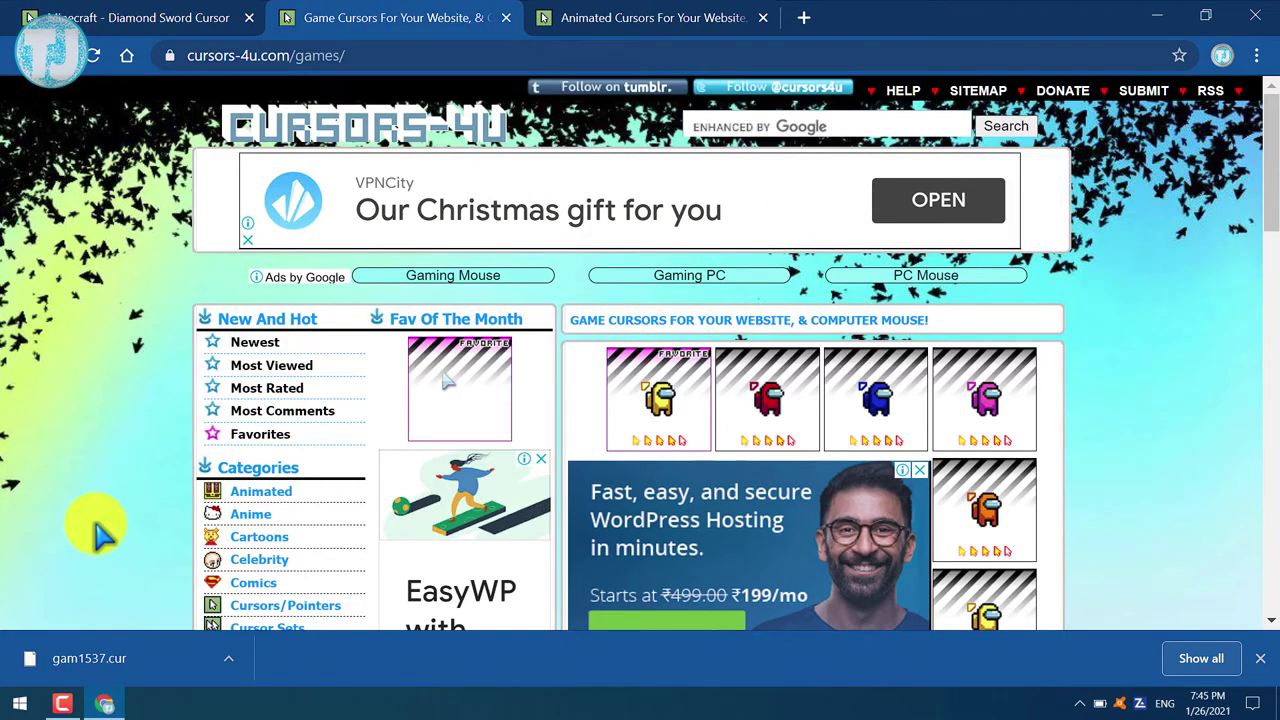
scroll(96, 525, down, 1)
click(657, 352)
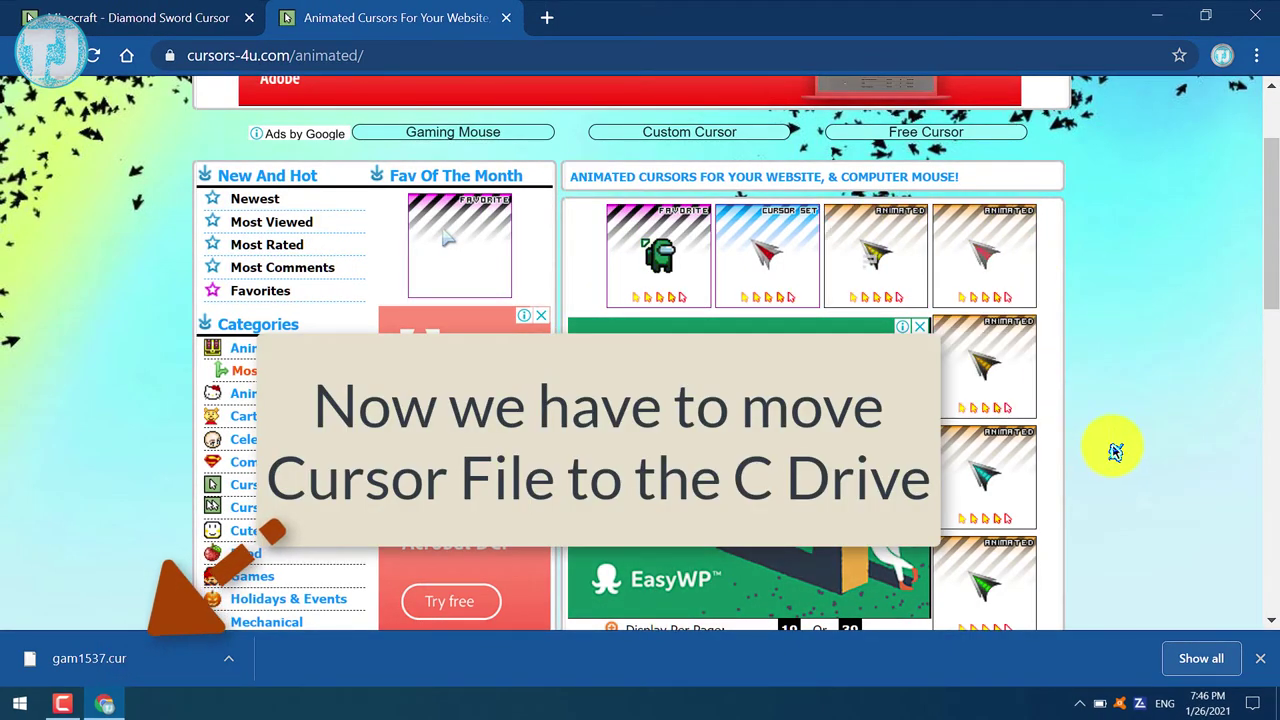
scroll(1115, 452, down, 4)
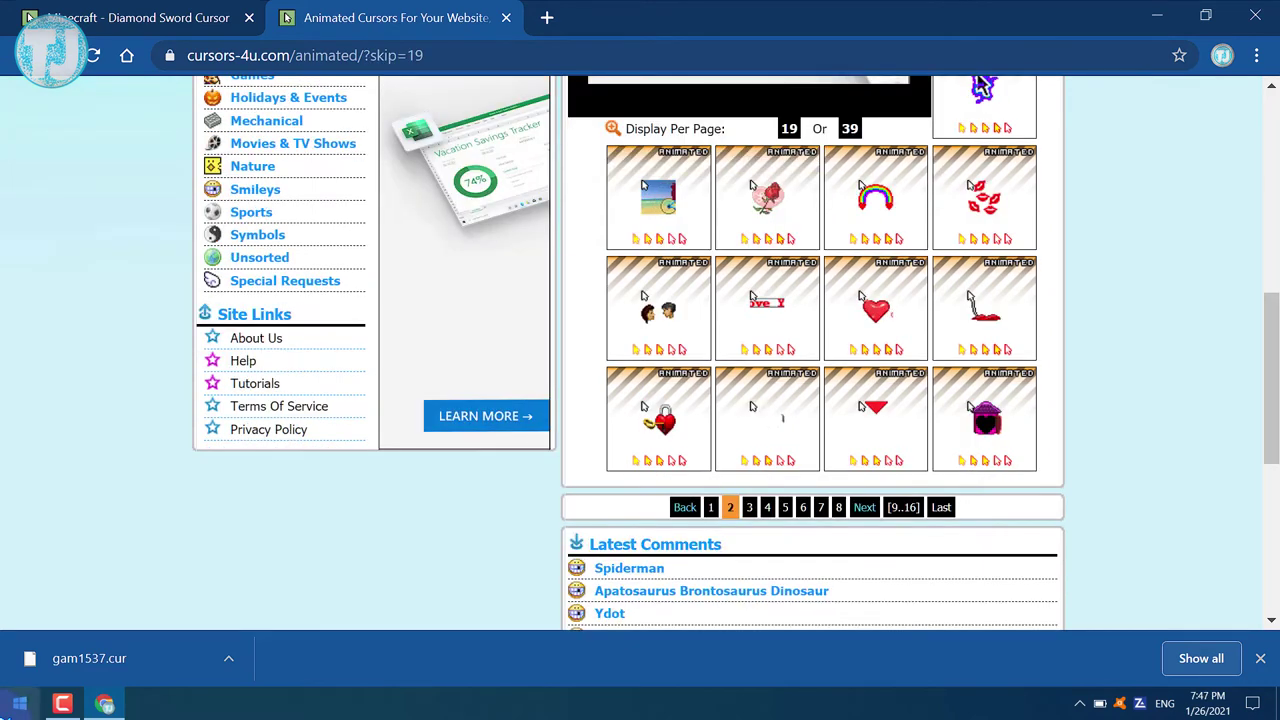
key(super)
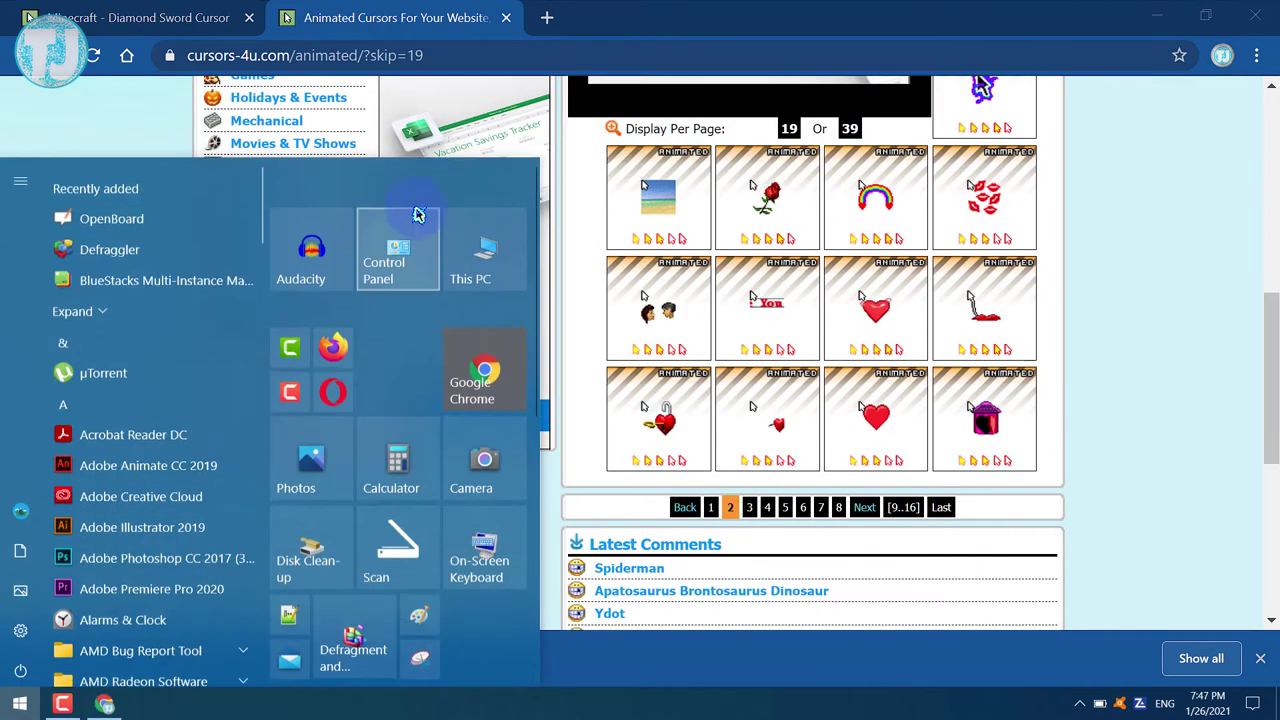
Navigate File Explorer from This PC to C:\Windows\Cursors
click(496, 244)
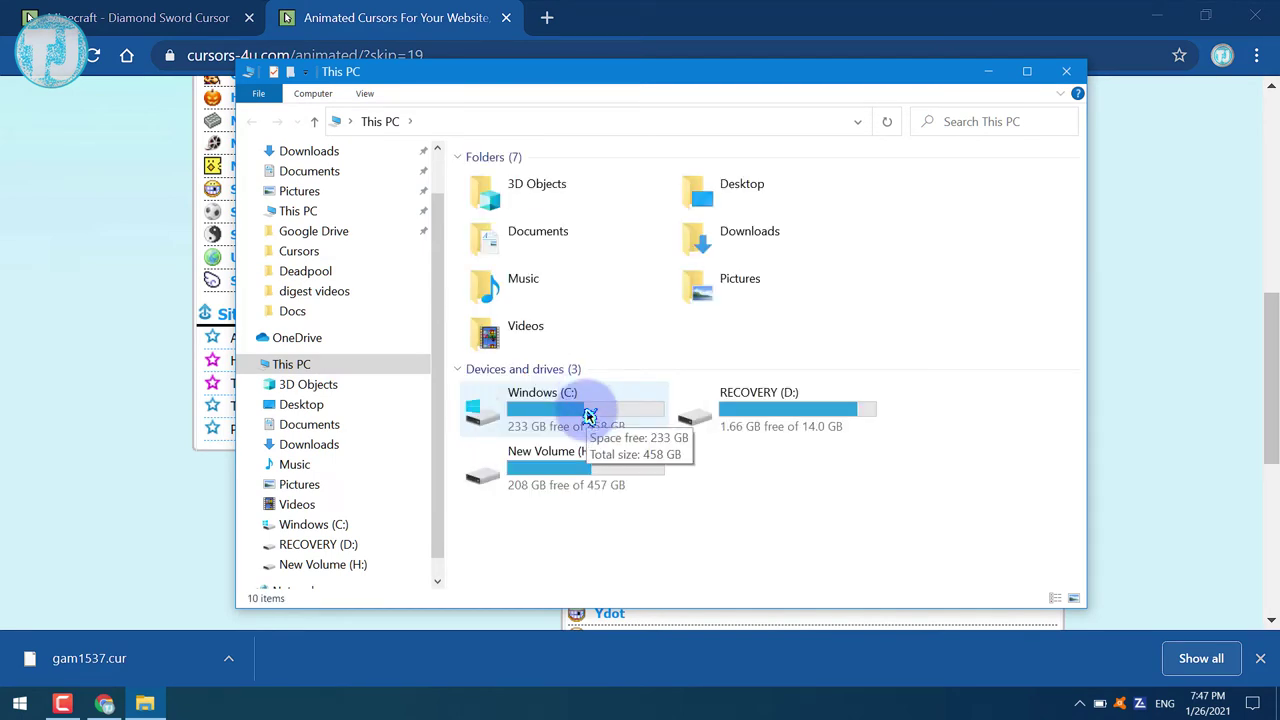
click(589, 416)
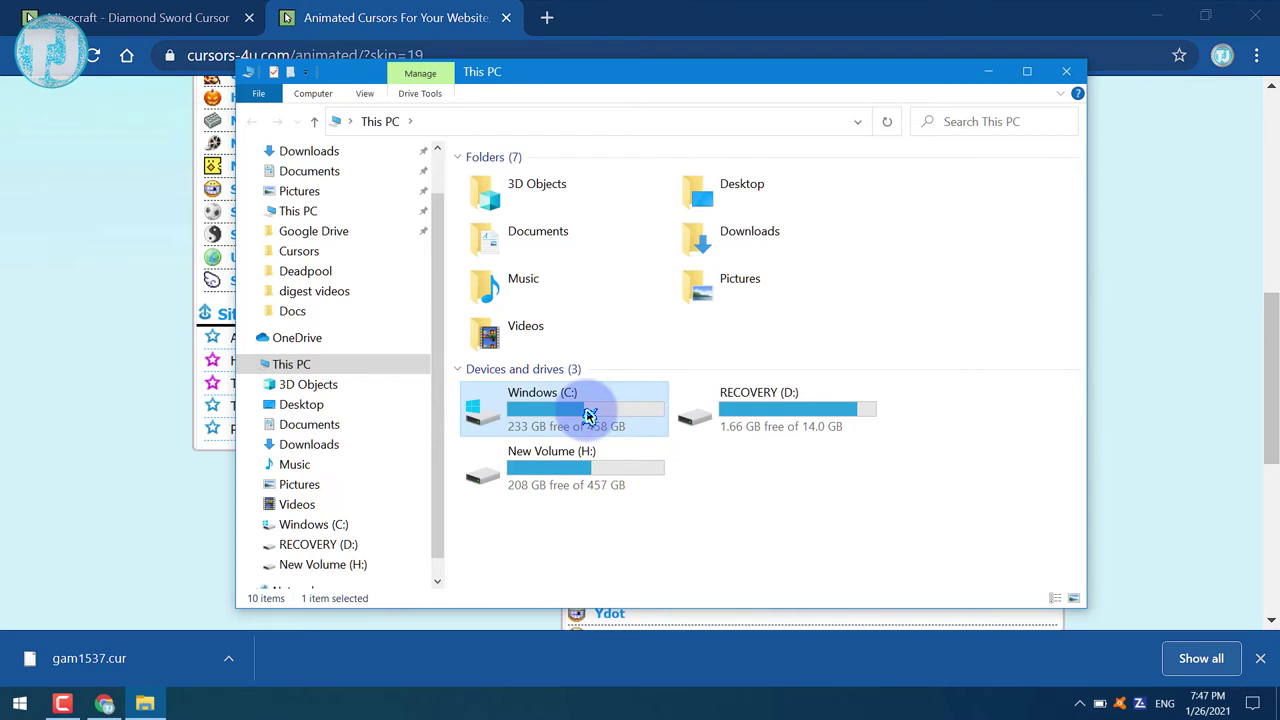
double_click(589, 416)
click(522, 382)
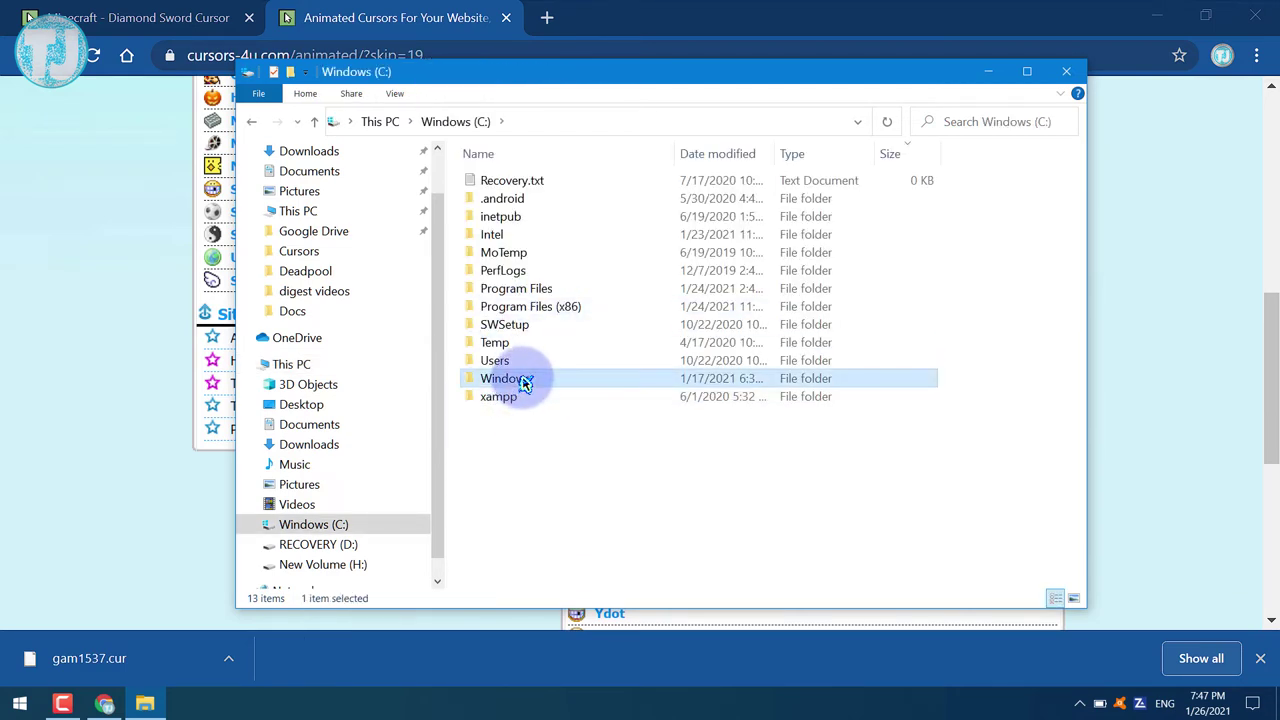
double_click(522, 382)
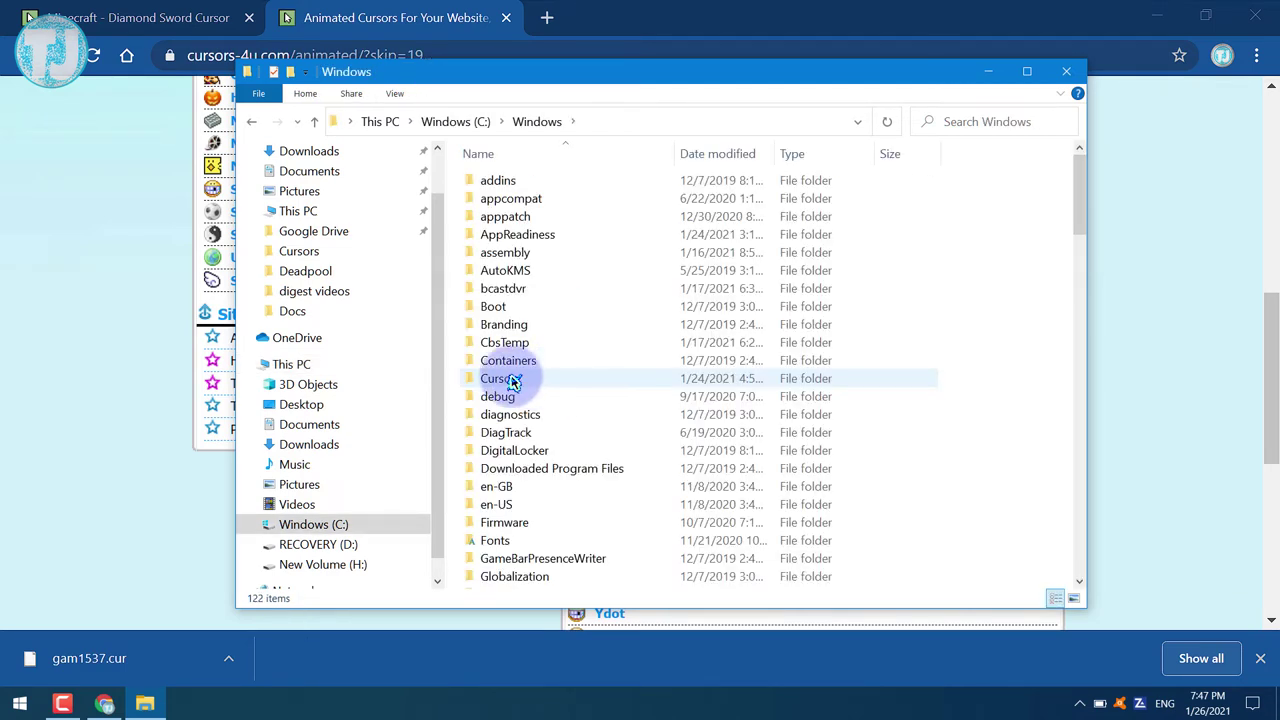
click(511, 381)
double_click(510, 383)
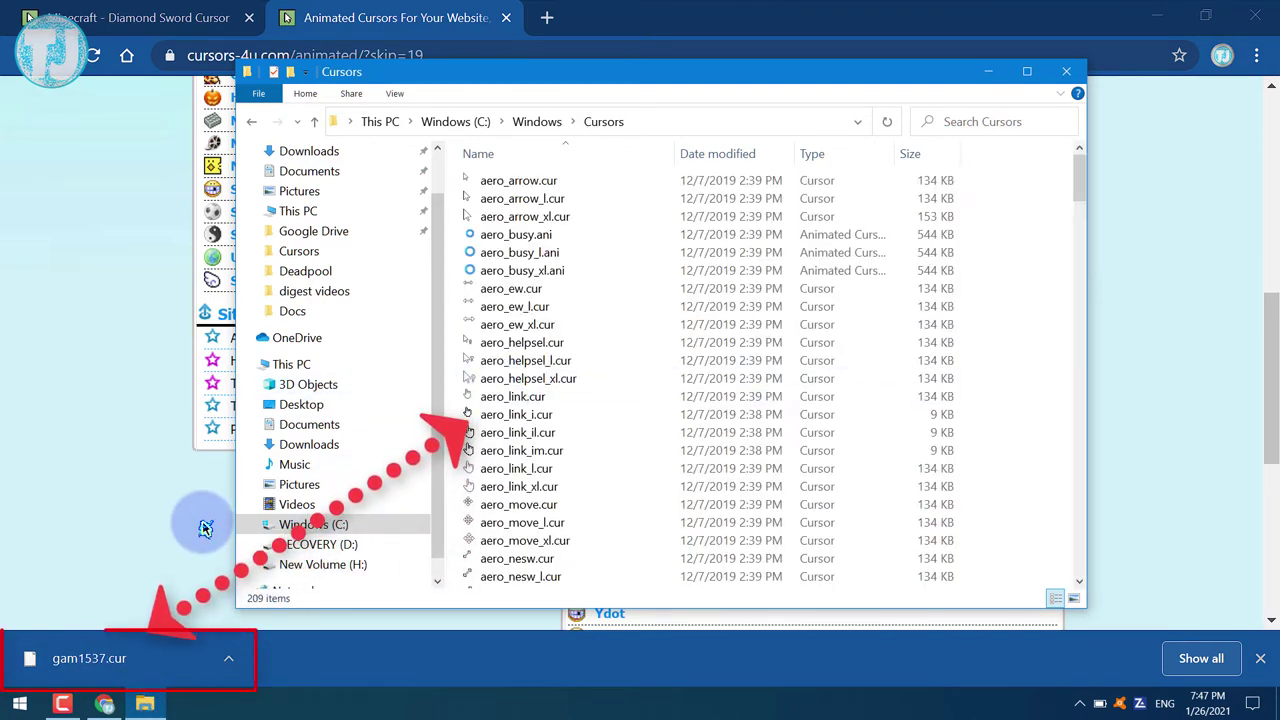
Copy gam1537.cur into Cursors with admin approval, select the new cursor files, and minimize Explorer
mouse_move(89, 658)
mouse_down()
mouse_move(100, 640)
mouse_move(836, 412)
mouse_move(833, 402)
mouse_up()
click(290, 279)
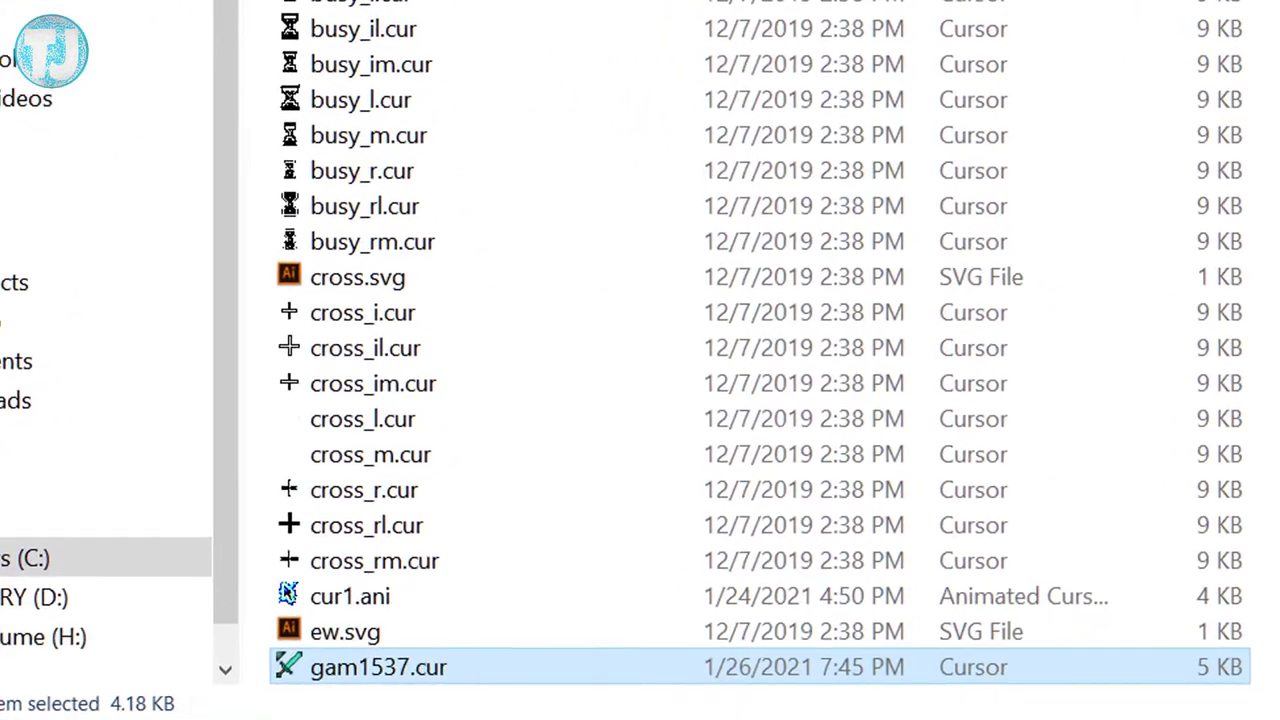
scroll(399, 628, down, 1)
scroll(363, 597, down, 1)
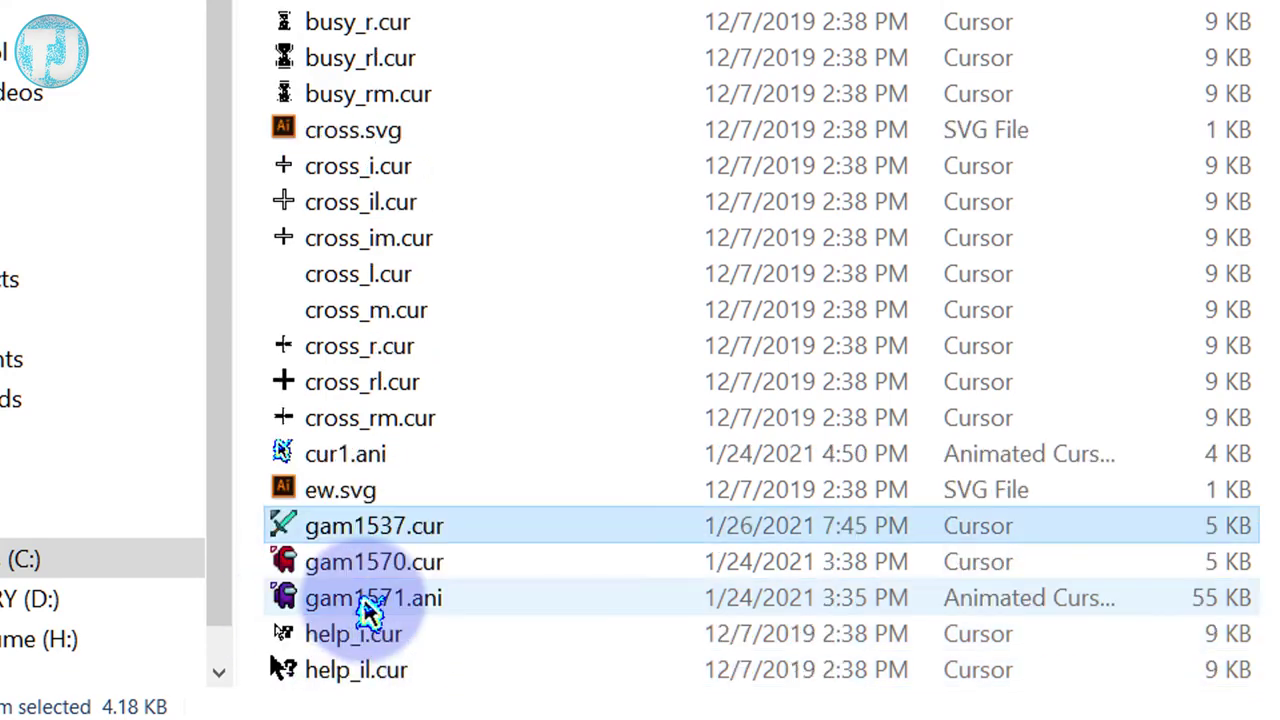
drag(463, 605, 362, 478)
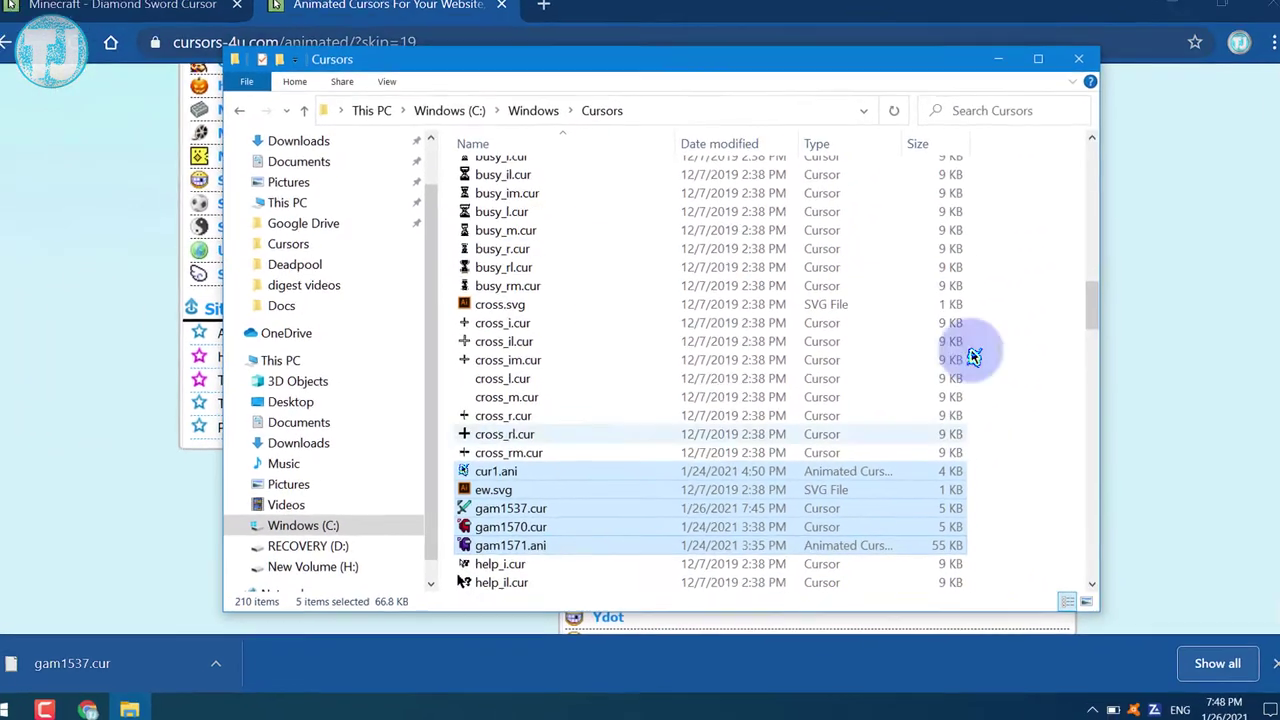
click(1078, 58)
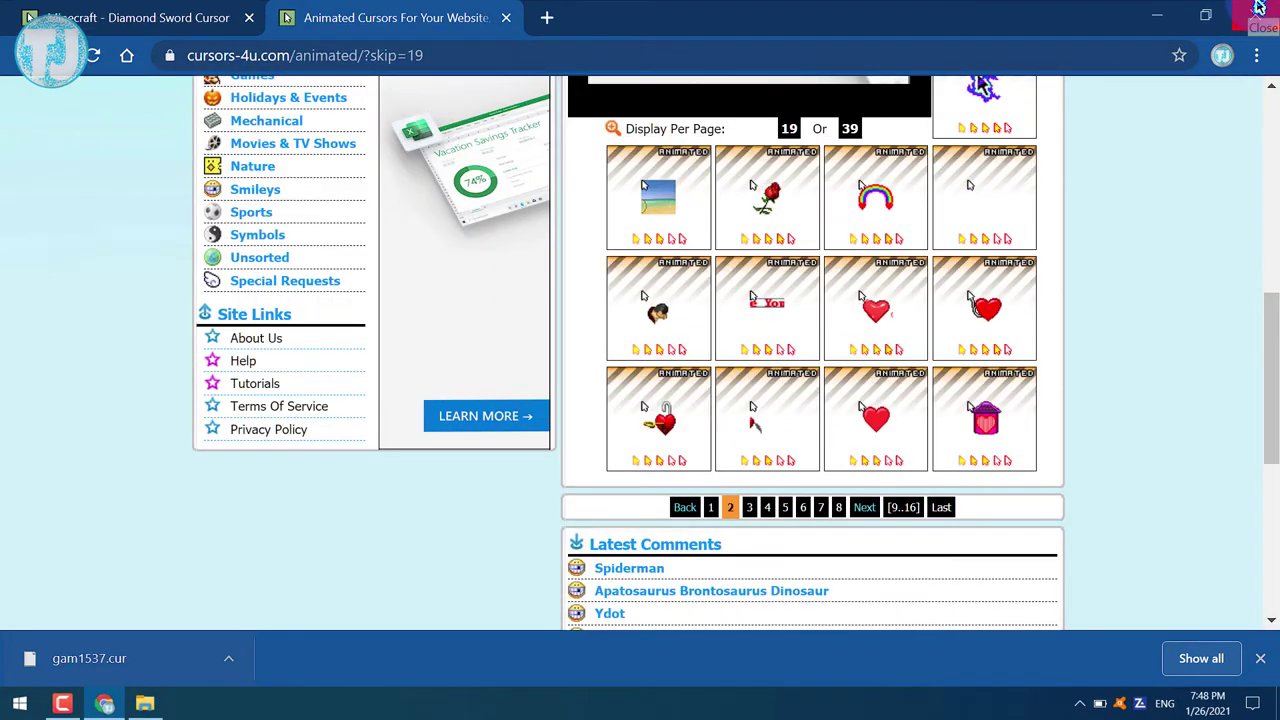
Close Chrome and open Control Panel's Mouse Properties on the Pointers tab
click(1248, 28)
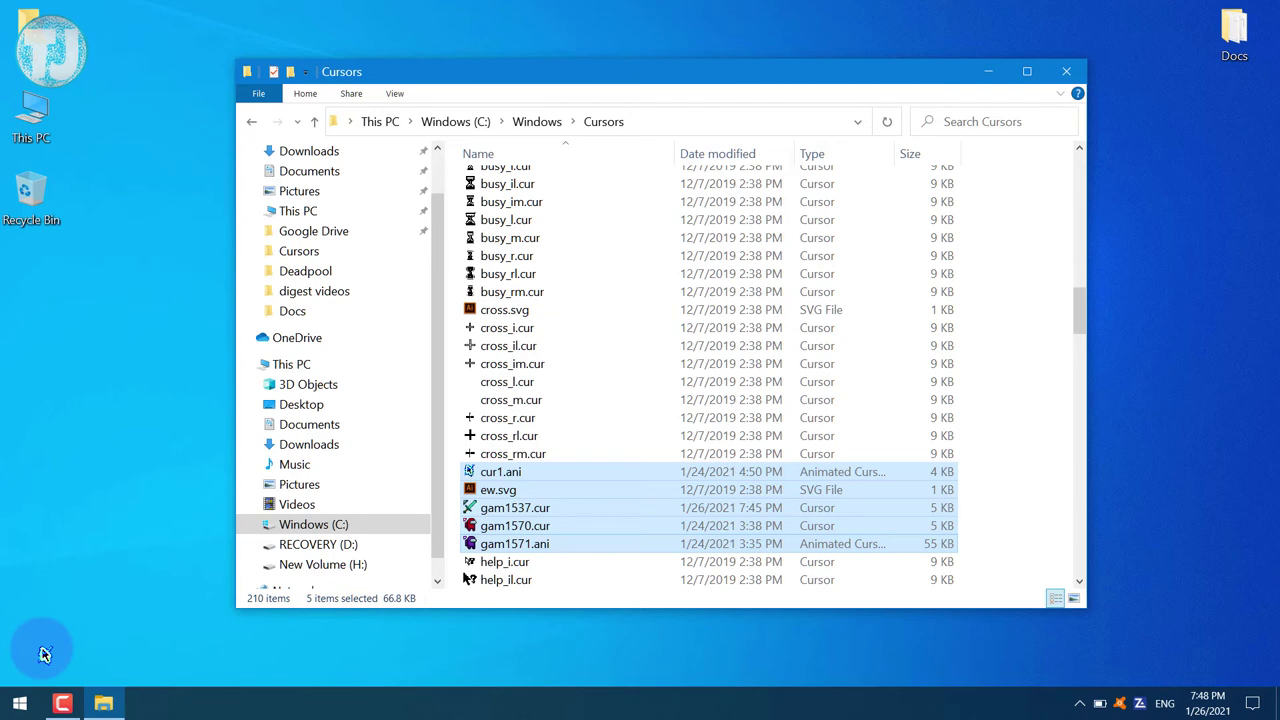
key(super)
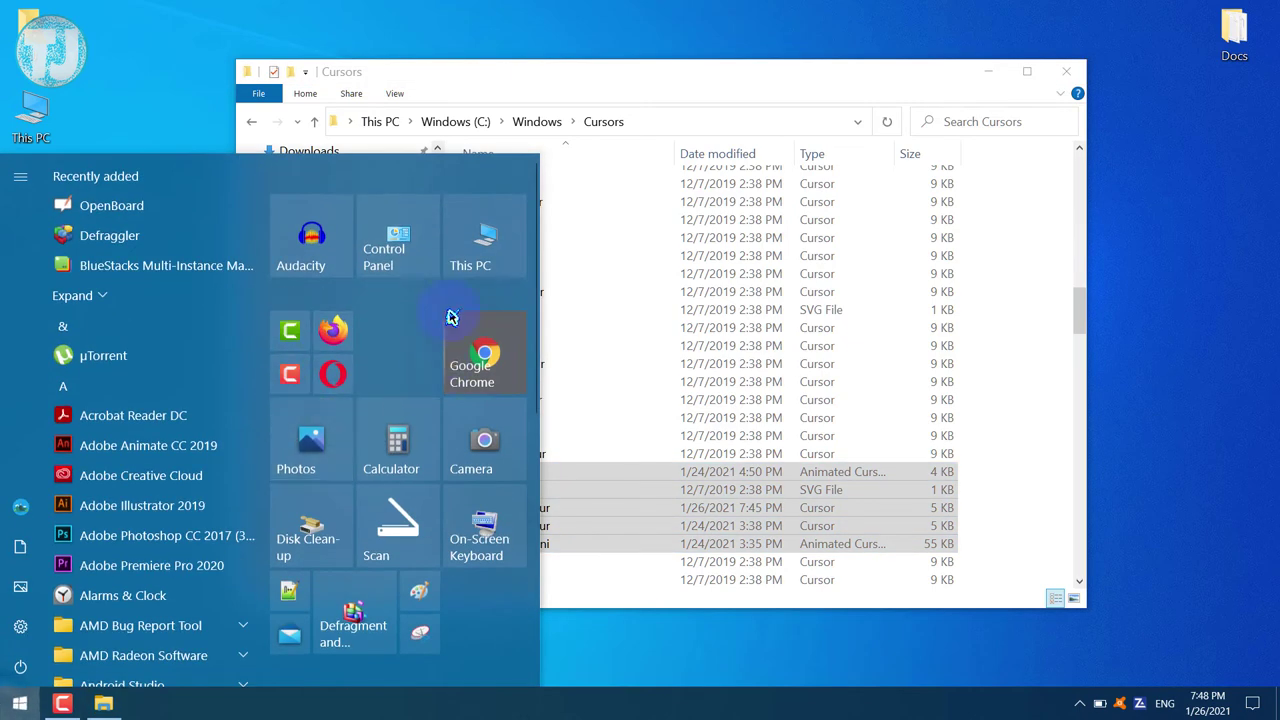
click(405, 257)
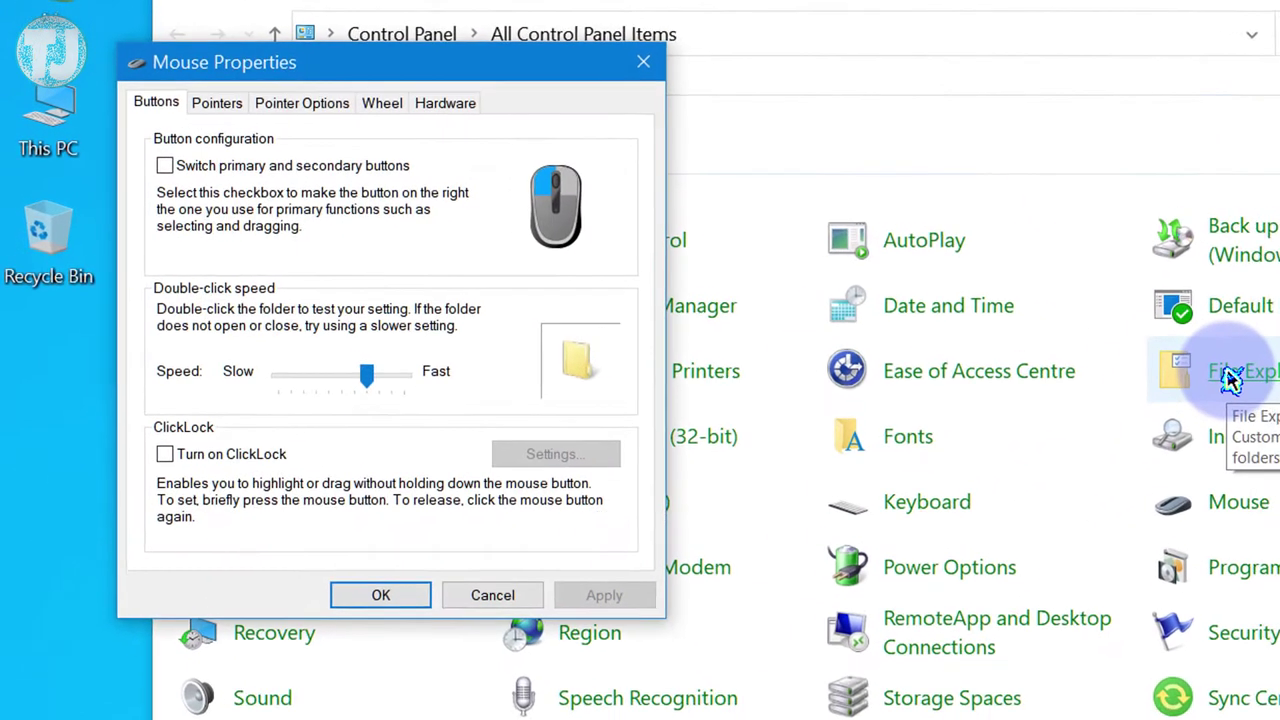
click(238, 103)
drag(317, 69, 1037, 114)
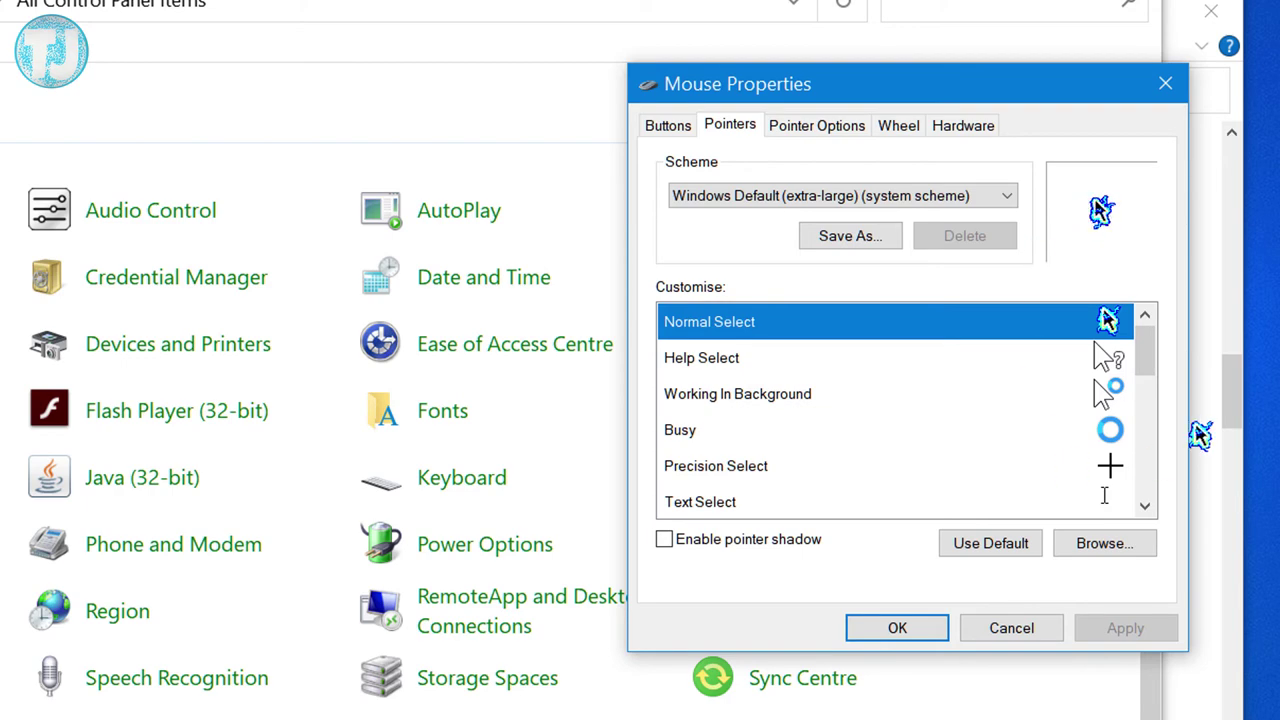
Set the Normal Select pointer to the diamond sword cursor gam1537.cur and confirm
click(1104, 543)
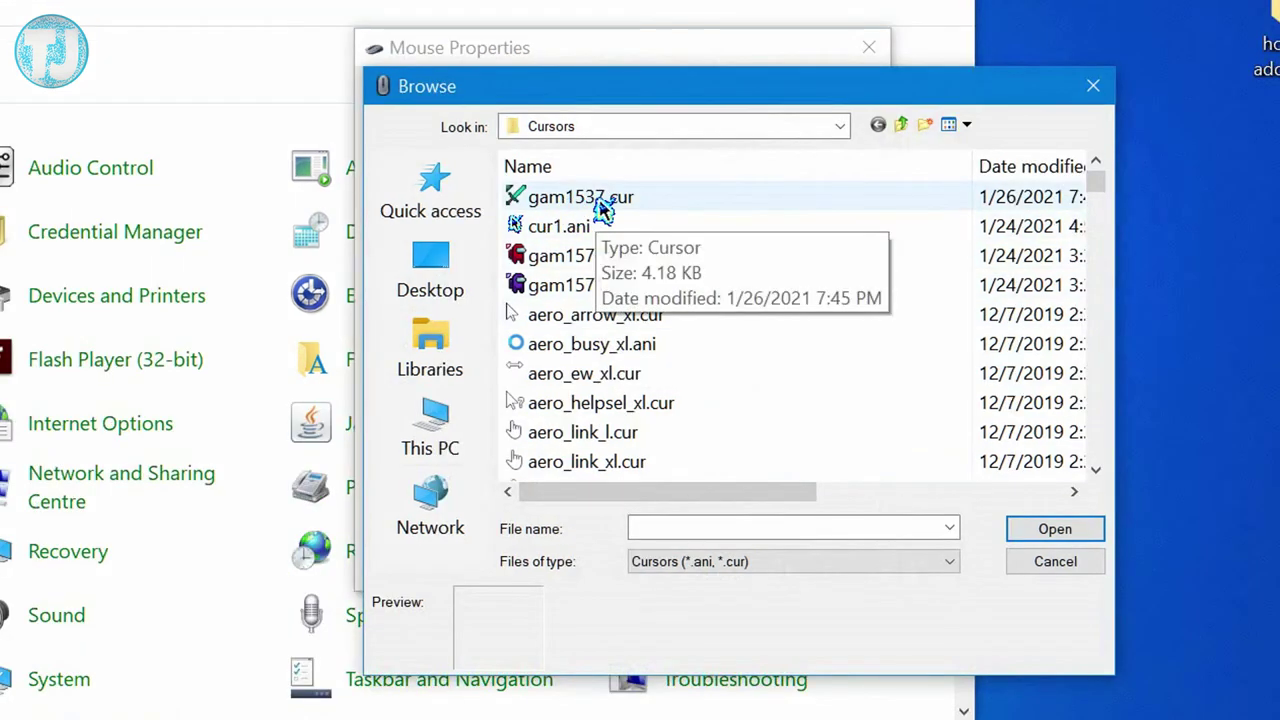
click(650, 202)
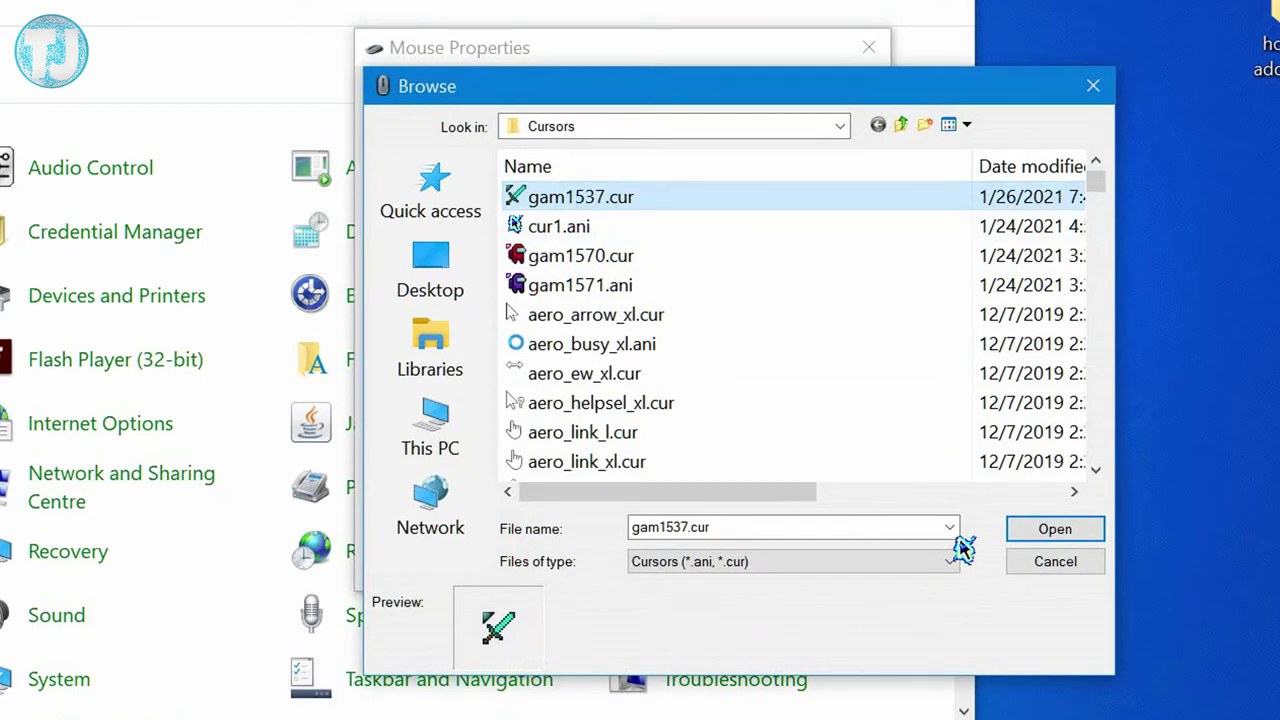
click(1040, 541)
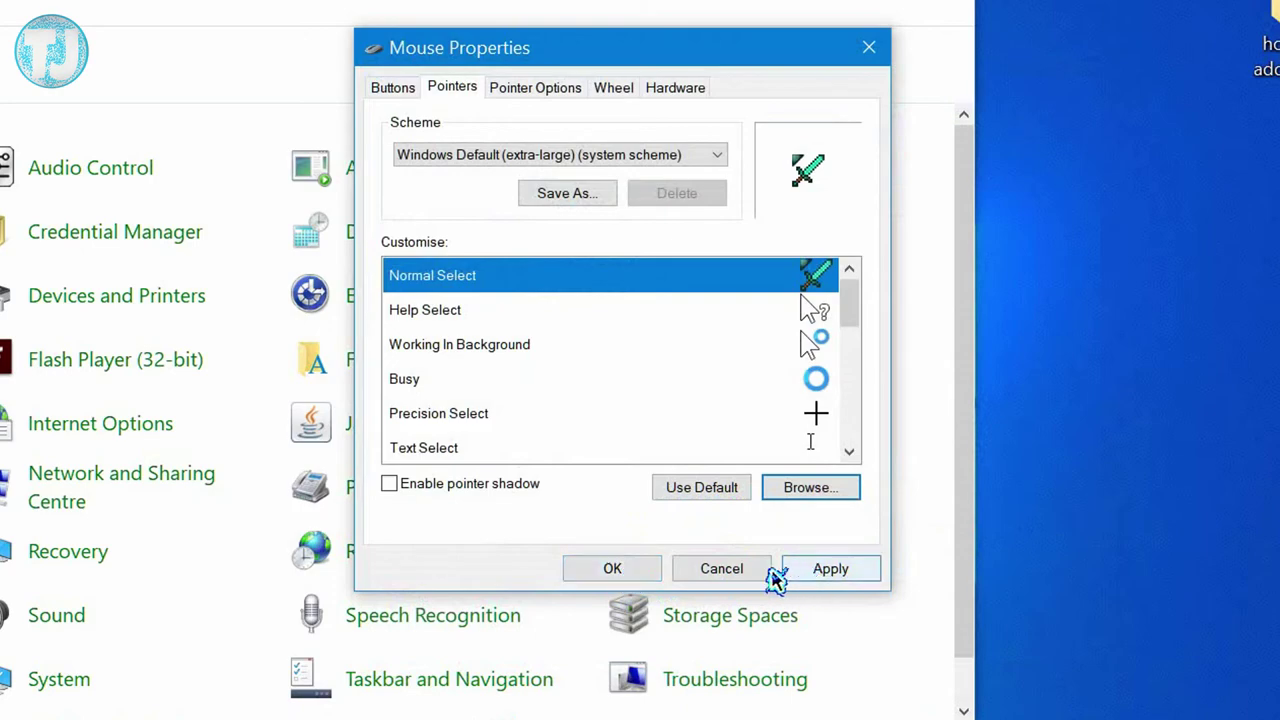
click(620, 570)
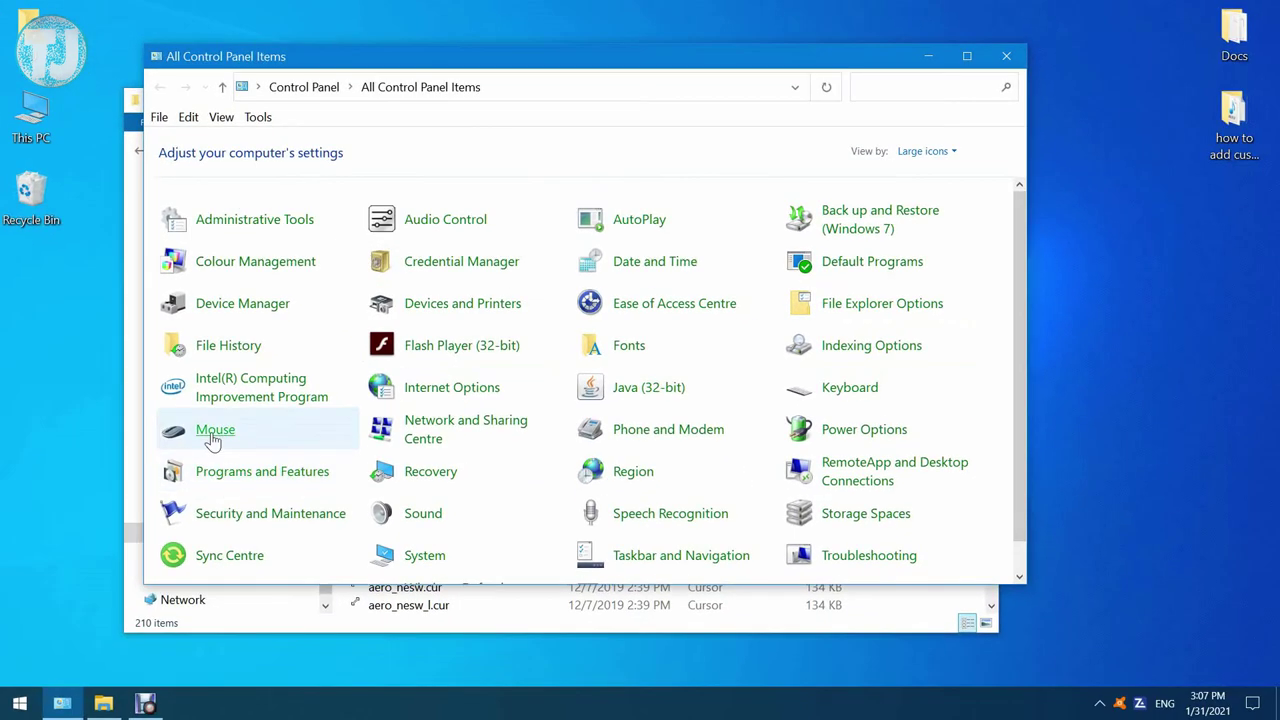
Swap the Normal Select pointer for the animated Among Us cursor gam1571.ani and confirm
click(213, 440)
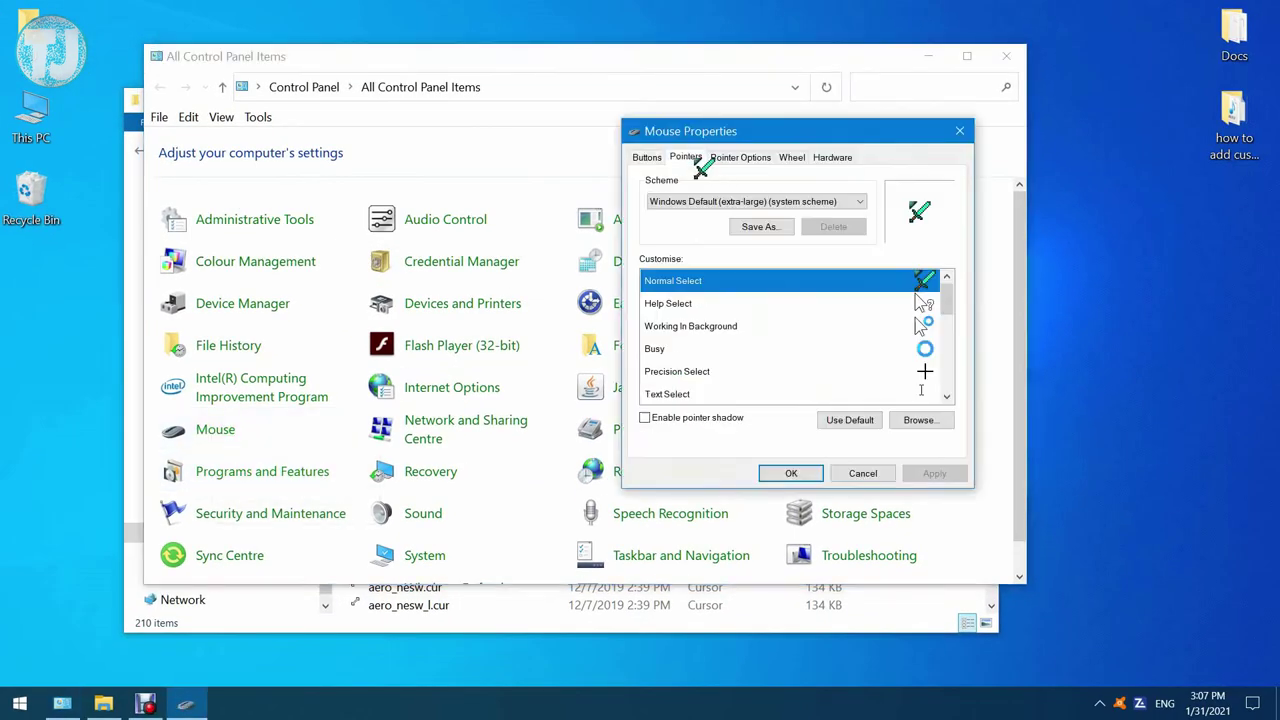
click(932, 428)
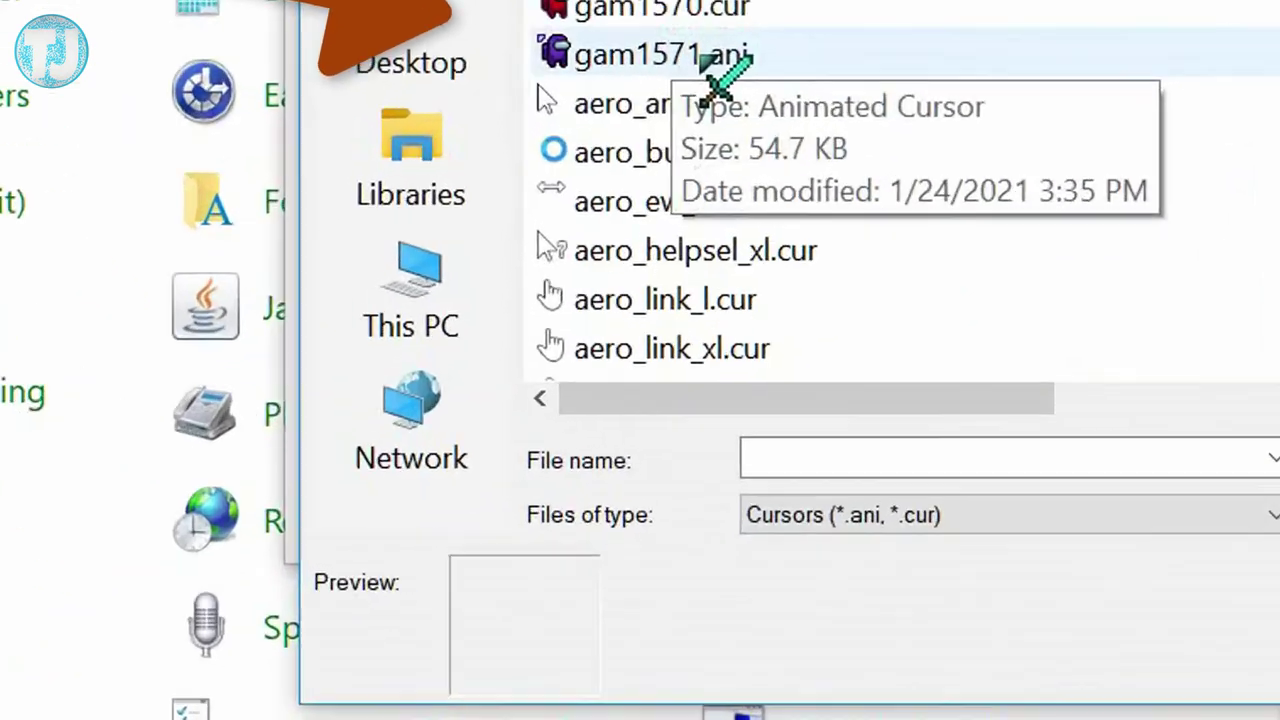
click(680, 288)
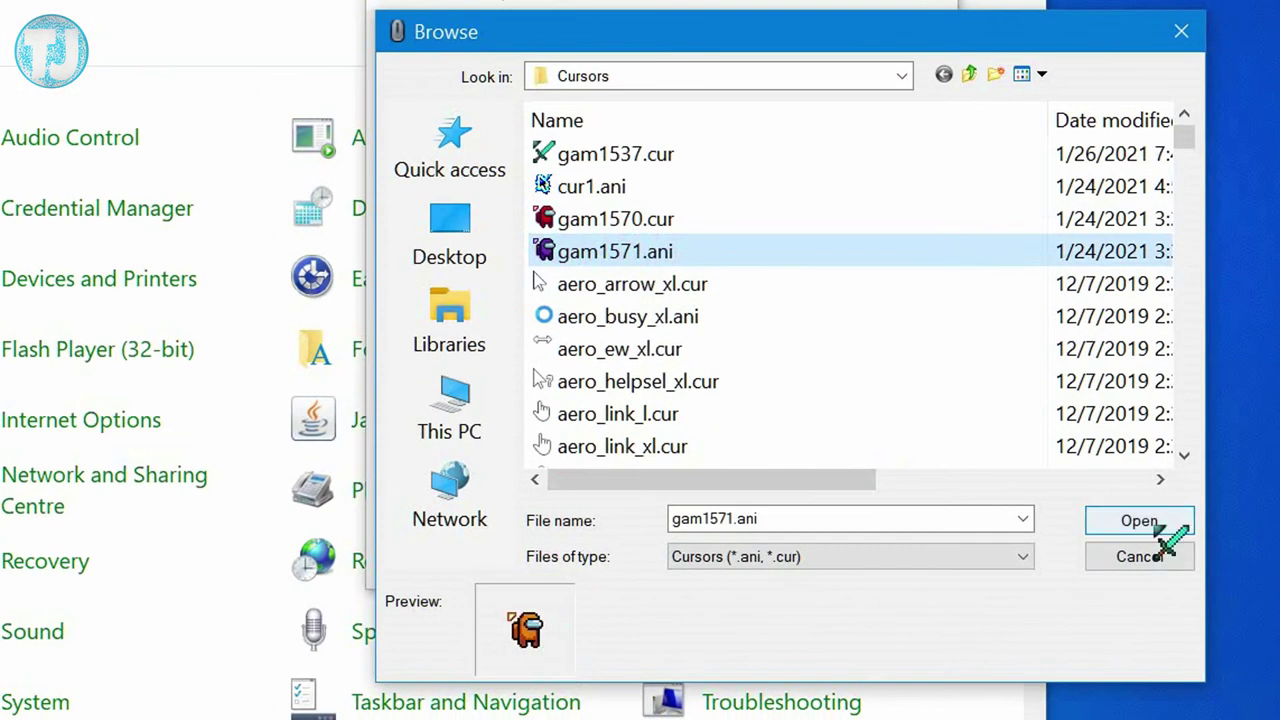
click(1168, 528)
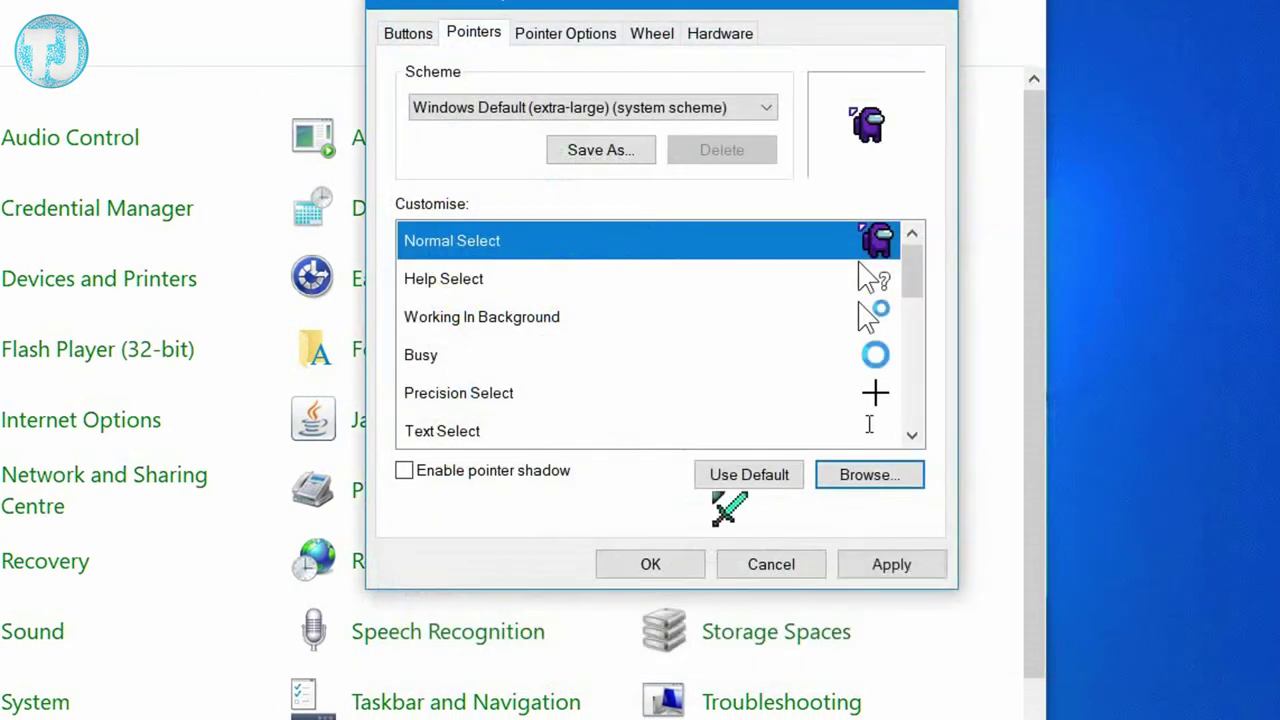
click(686, 572)
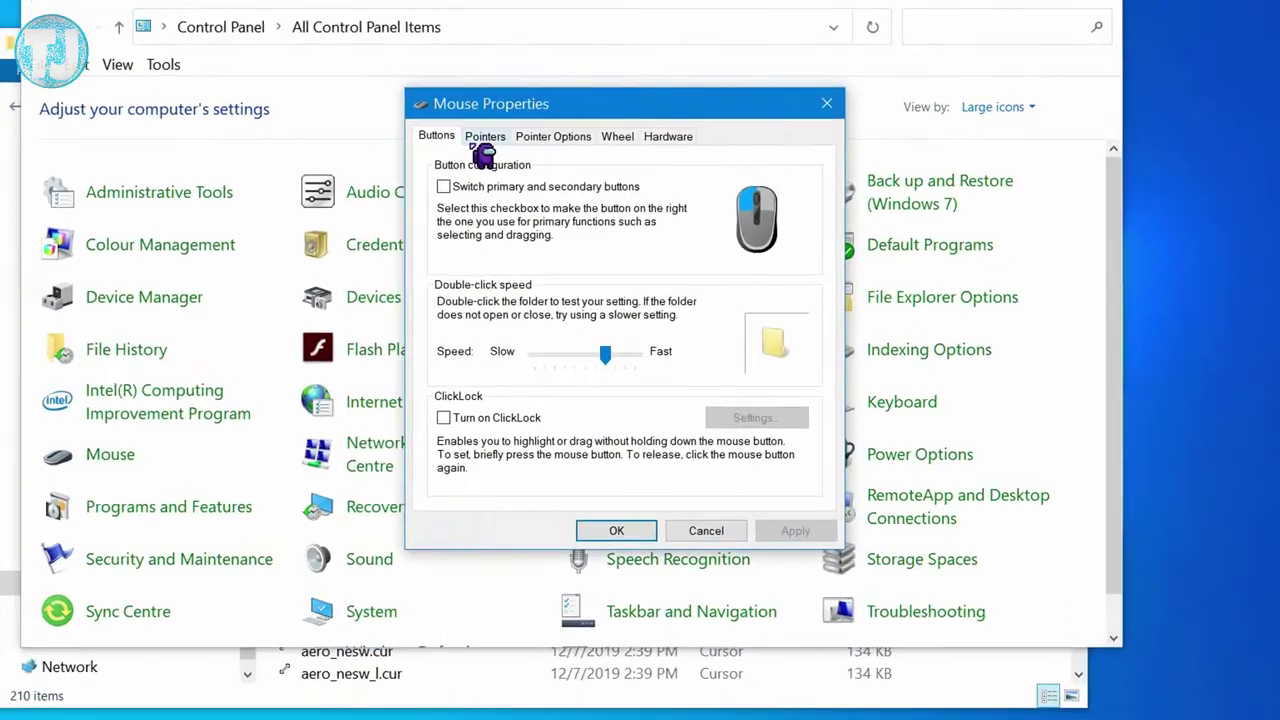
Switch the pointer scheme to (None) and apply it
click(525, 177)
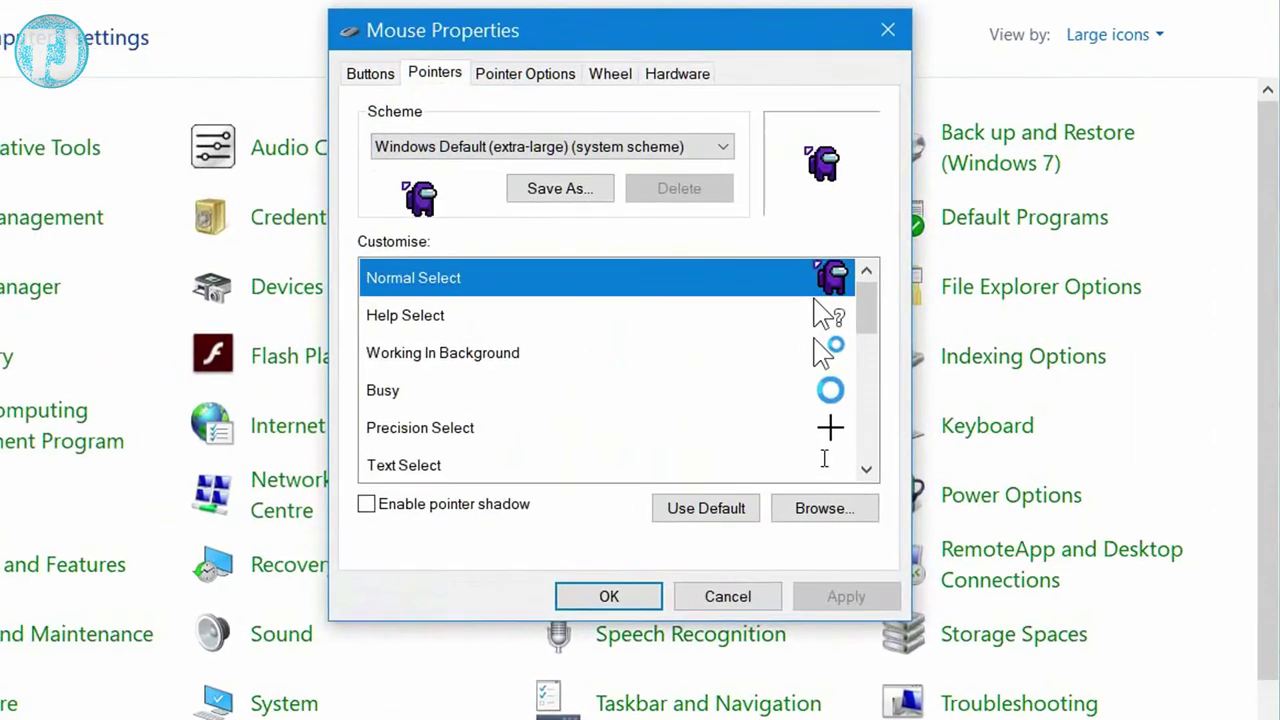
click(561, 220)
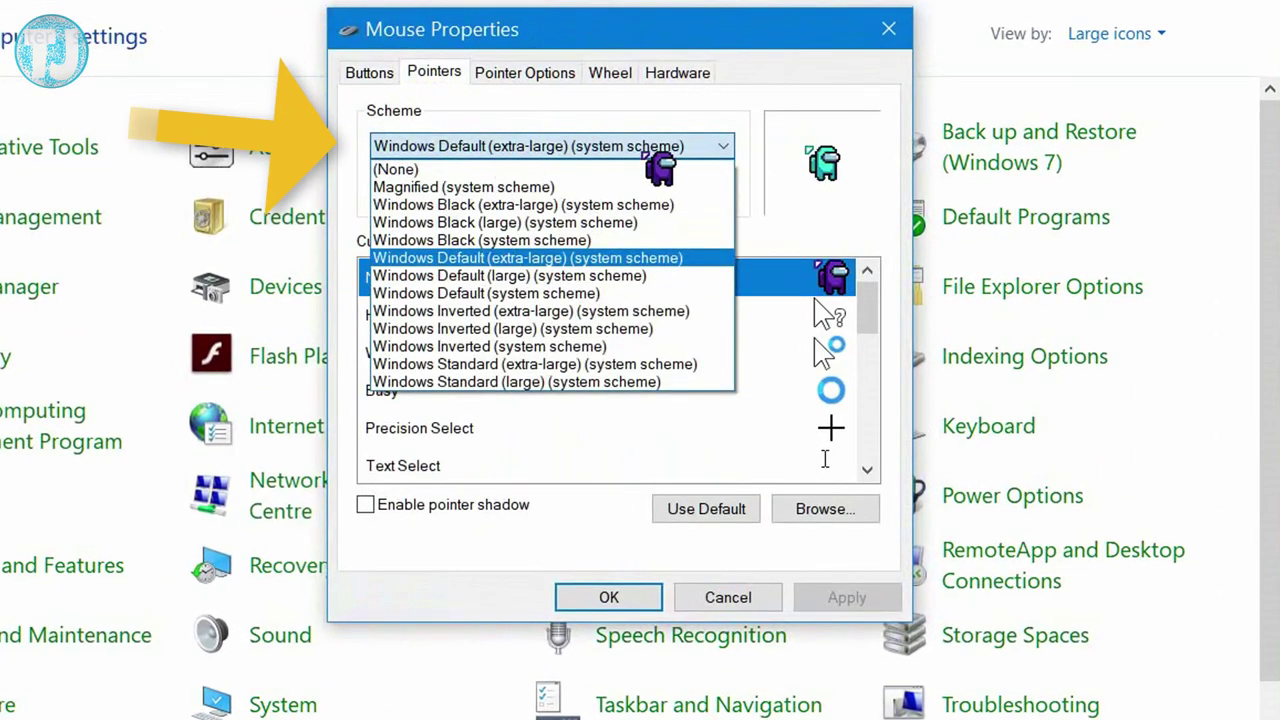
click(510, 172)
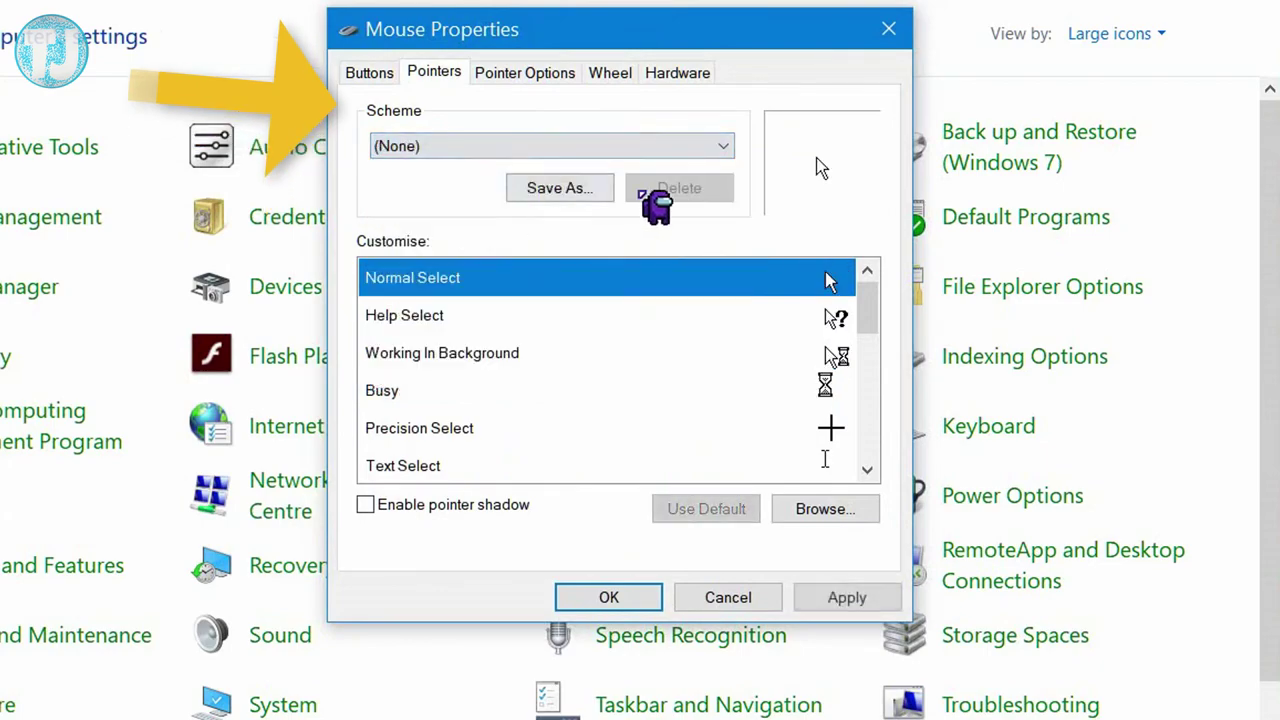
click(850, 600)
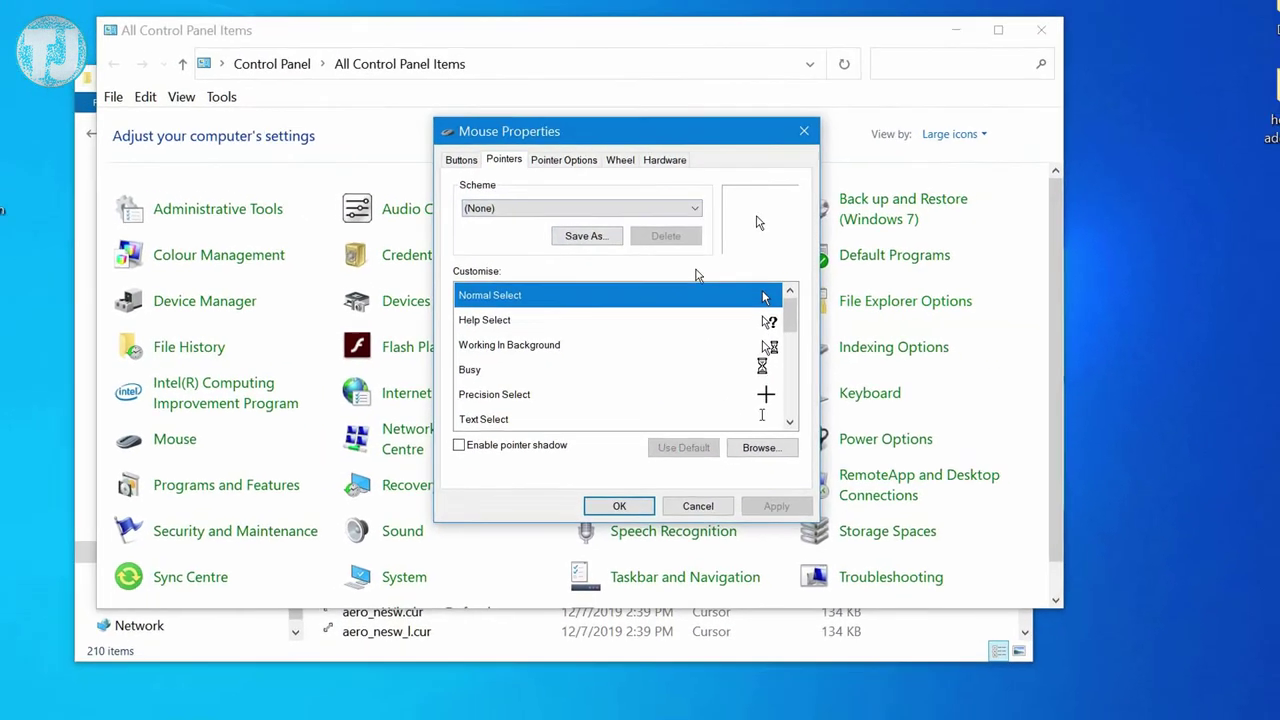
Choose the Windows Default (extra-large) scheme and load cur1.ani as Normal Select
click(600, 192)
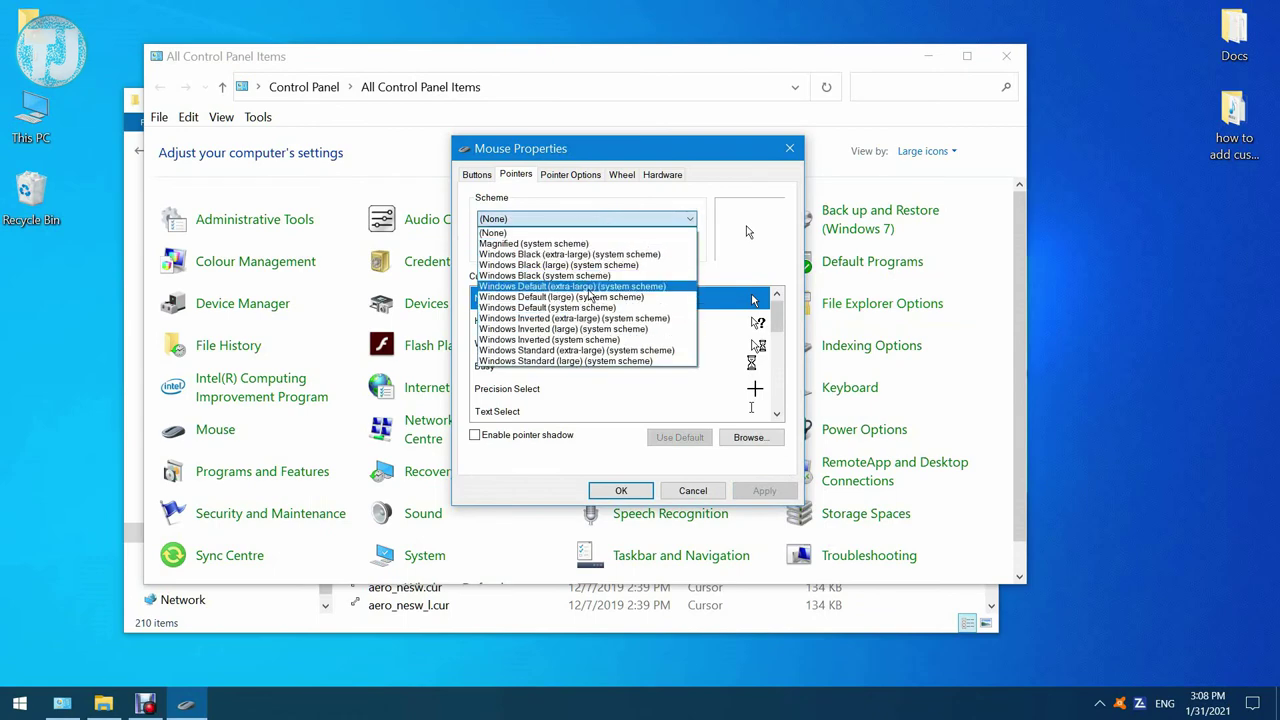
click(640, 286)
click(750, 437)
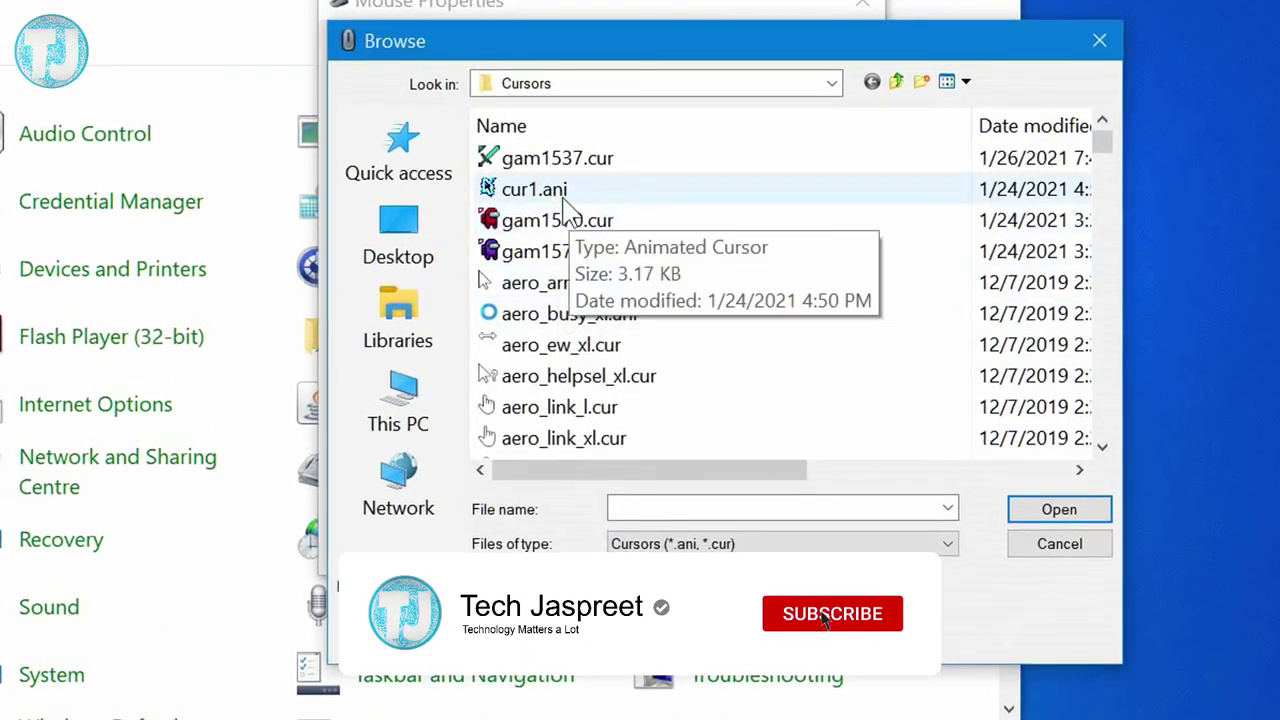
click(562, 196)
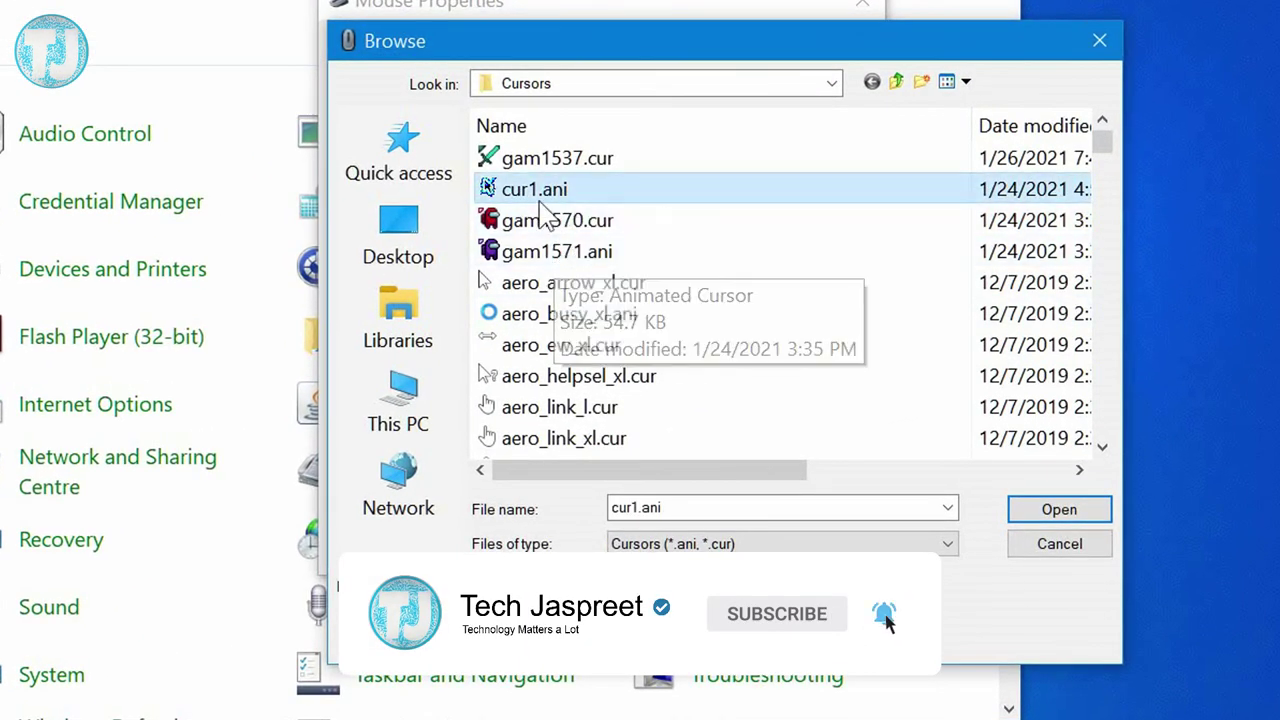
double_click(509, 190)
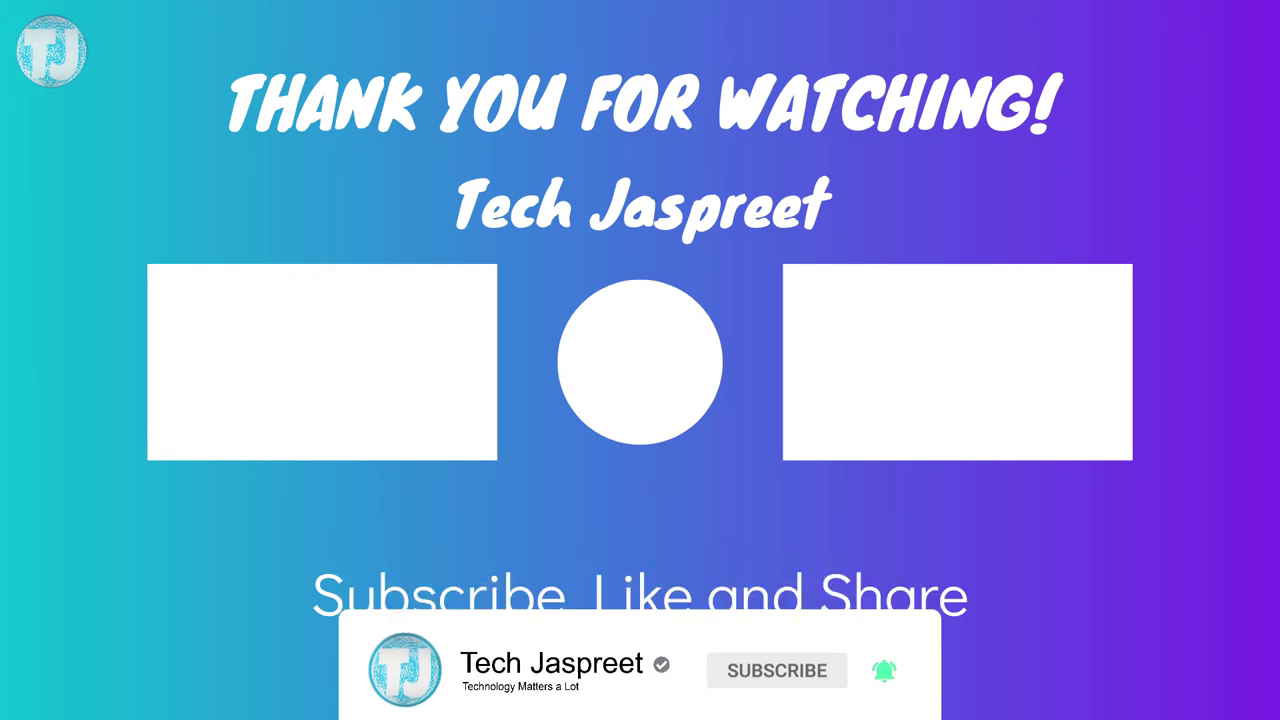